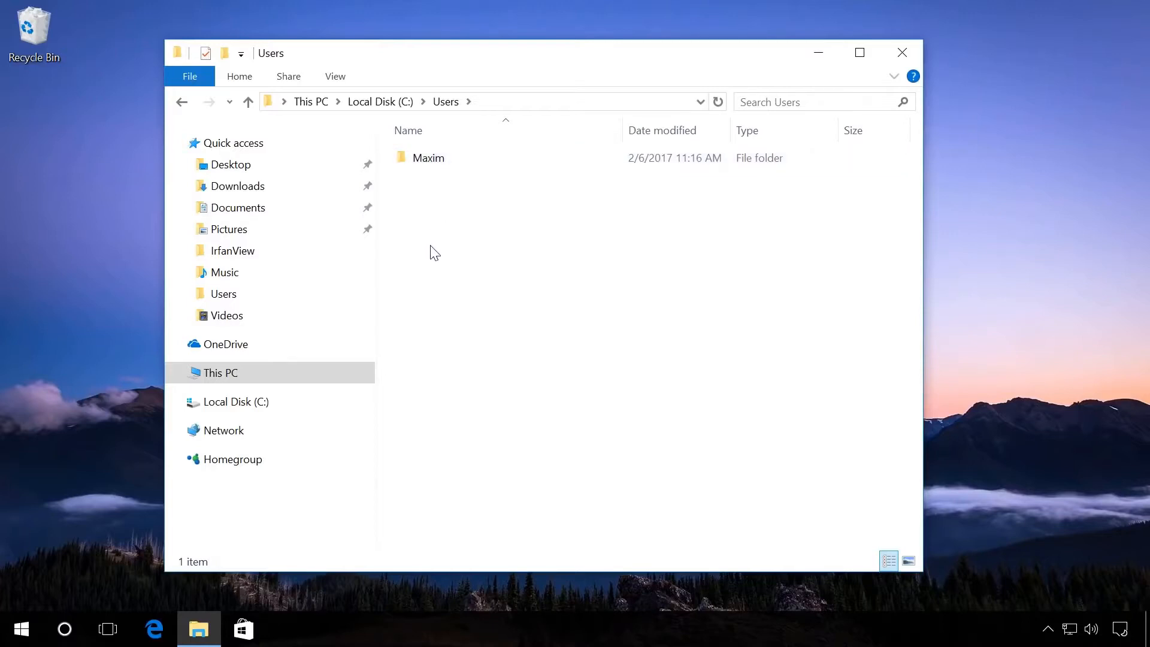
Step: Activate the built-in Administrator account by running net user Administrator /active:yes in an elevated Command Prompt
{"action": "right_click", "coordinate": [14, 639]}
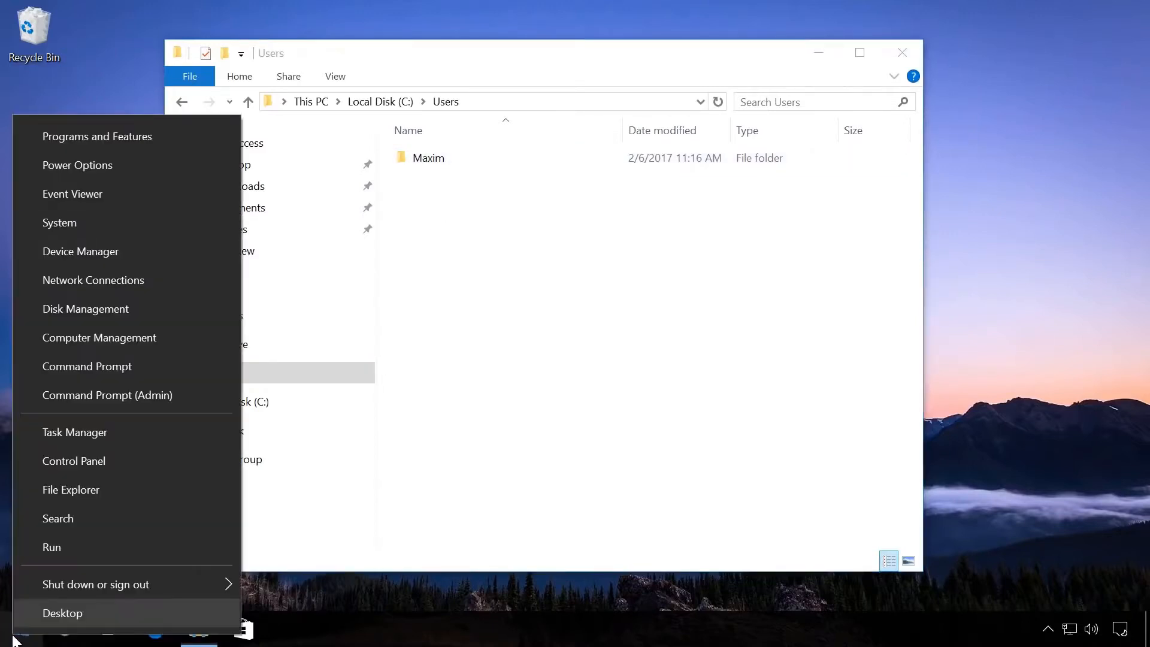
{"action": "left_click", "coordinate": [155, 396]}
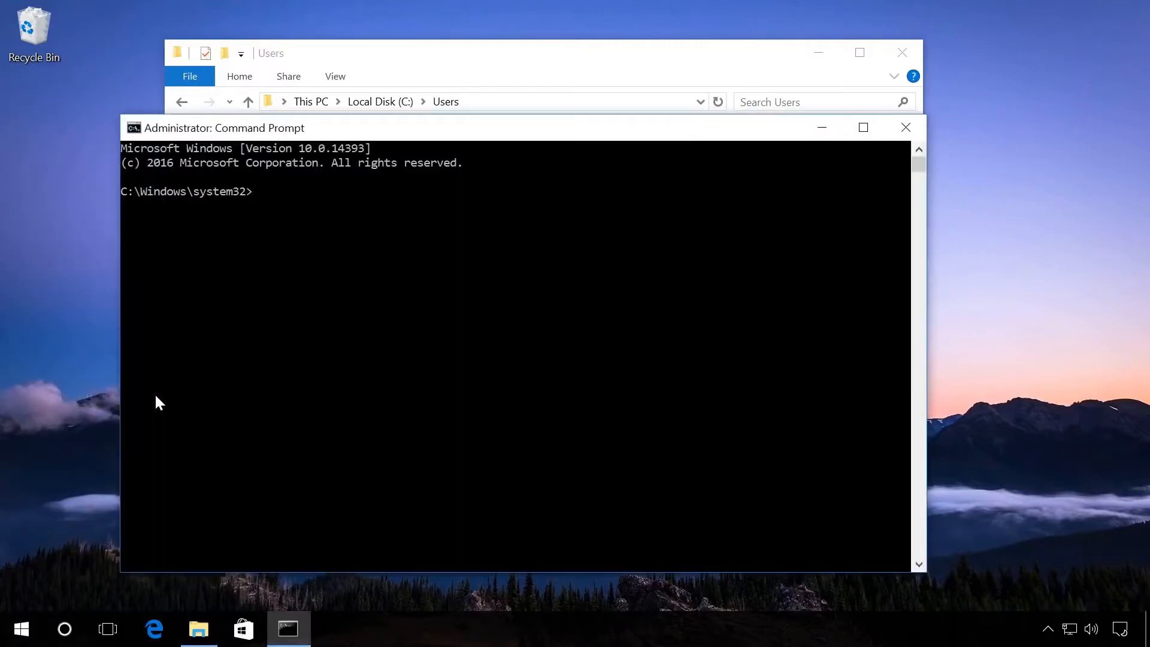
{"action": "key", "text": "ctrl+v"}
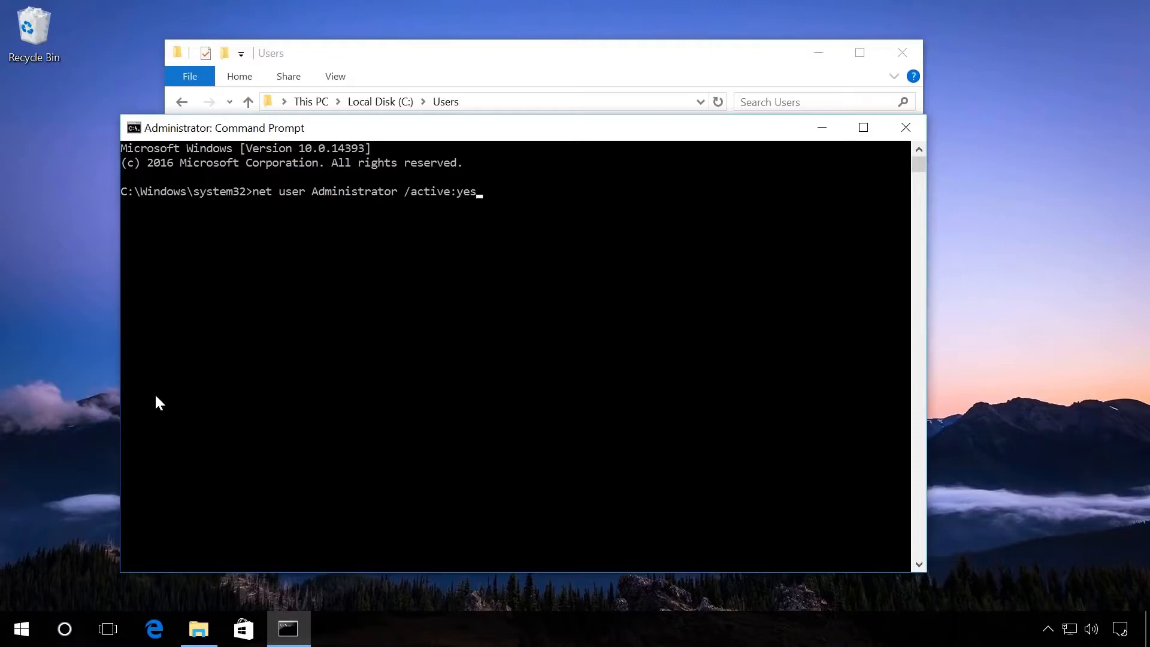
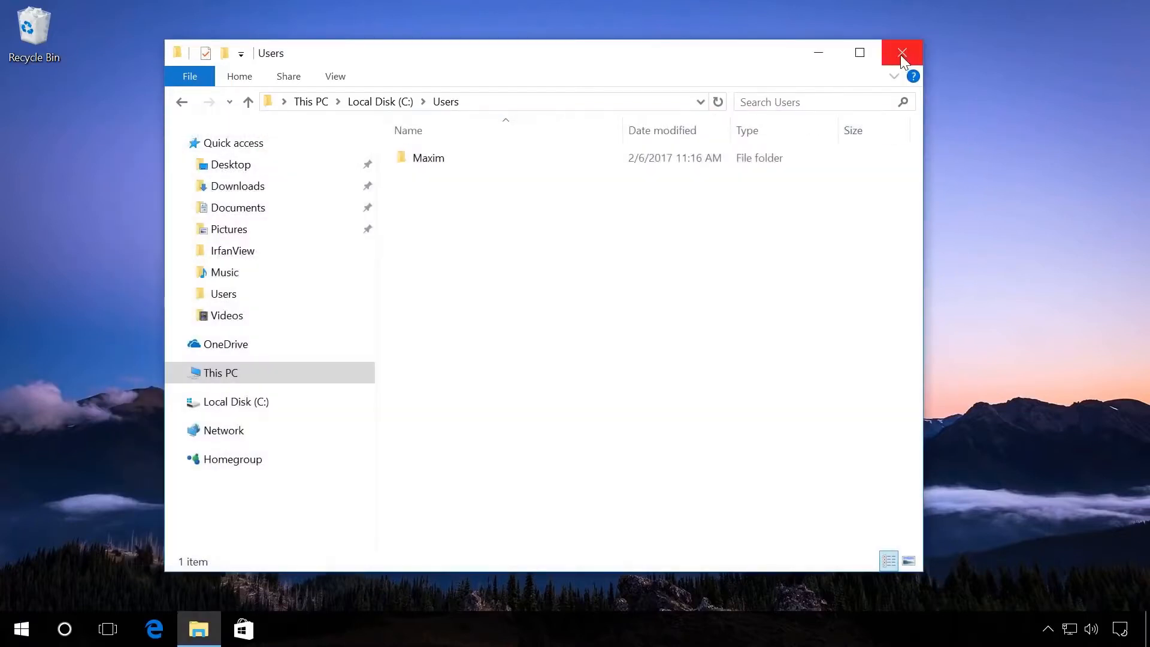
Step: Close the Users folder window, sign out of the current account and sign in as Administrator
{"action": "left_click", "coordinate": [901, 53]}
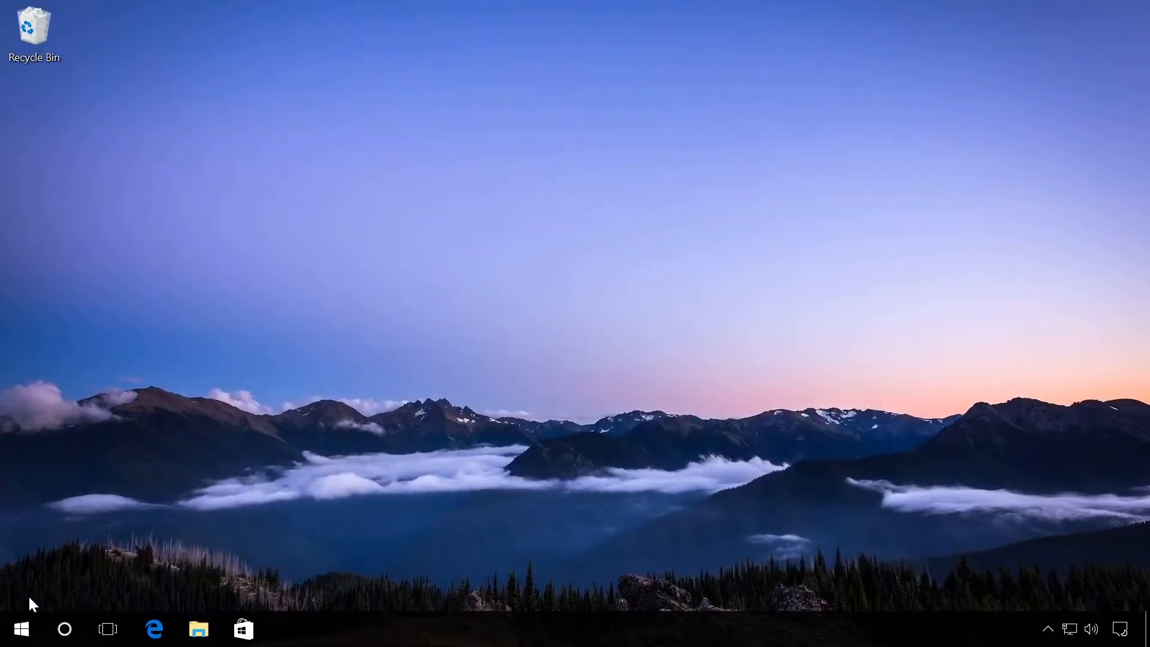
{"action": "left_click", "coordinate": [22, 630]}
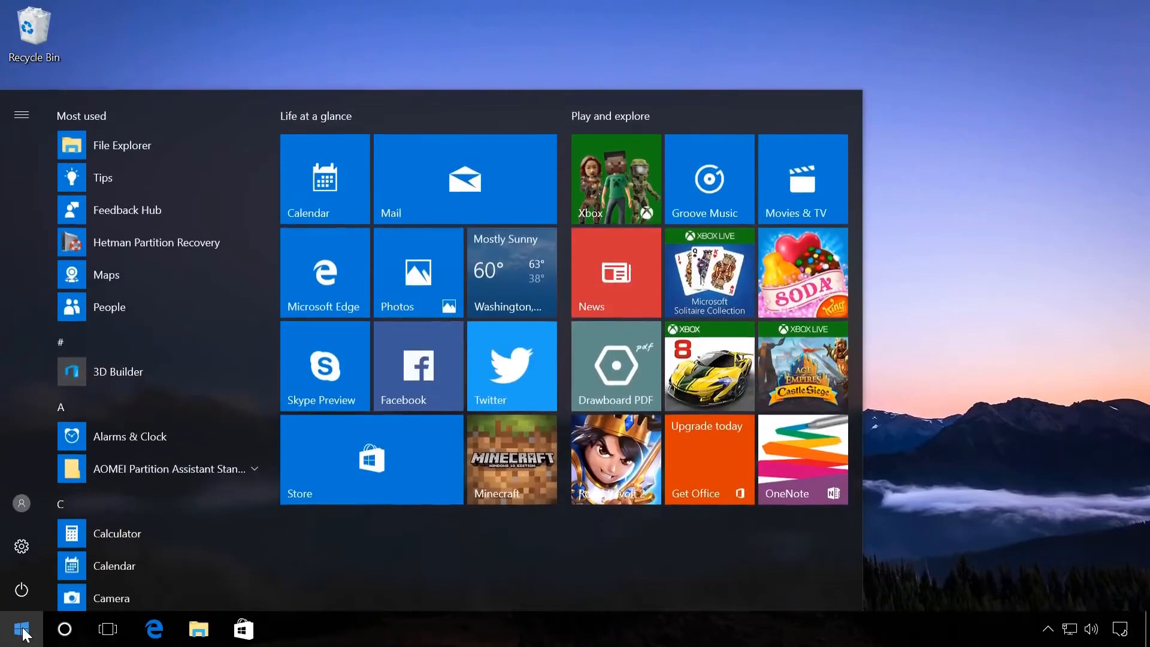
{"action": "left_click", "coordinate": [21, 503]}
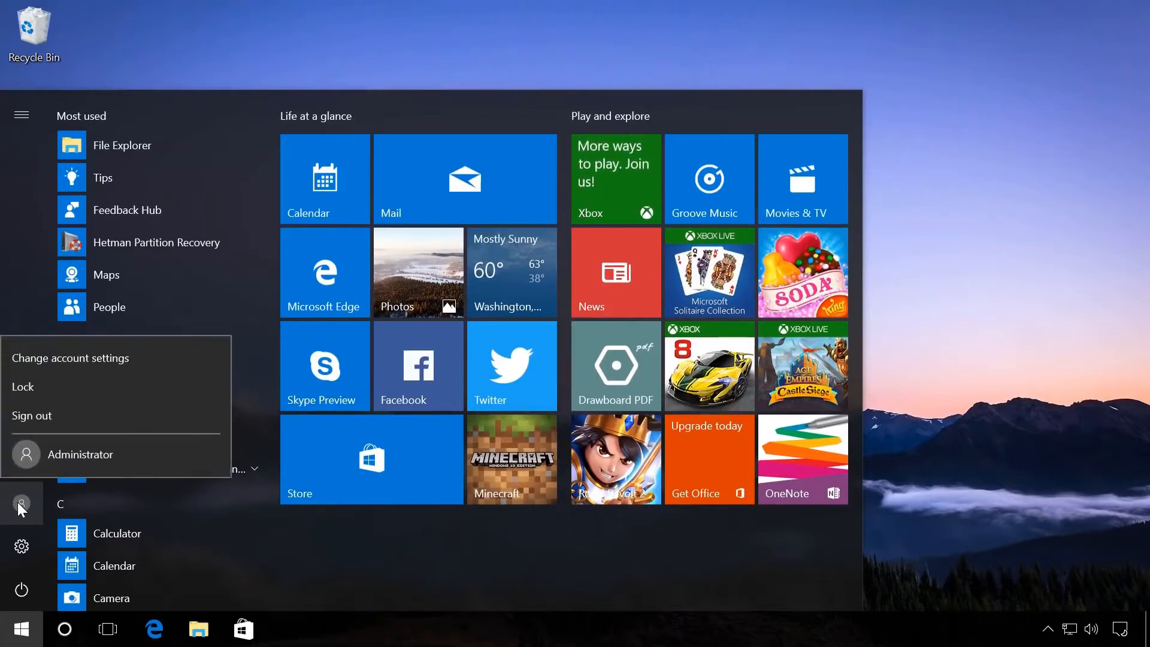
{"action": "left_click", "coordinate": [38, 415]}
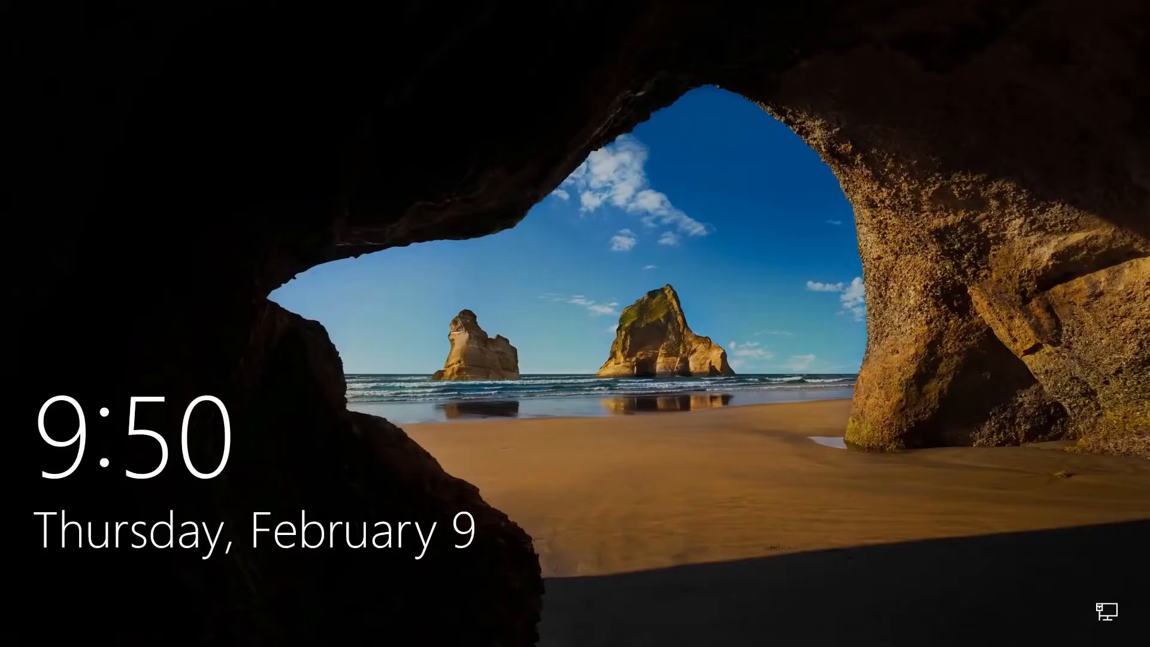
{"action": "key", "text": "Return"}
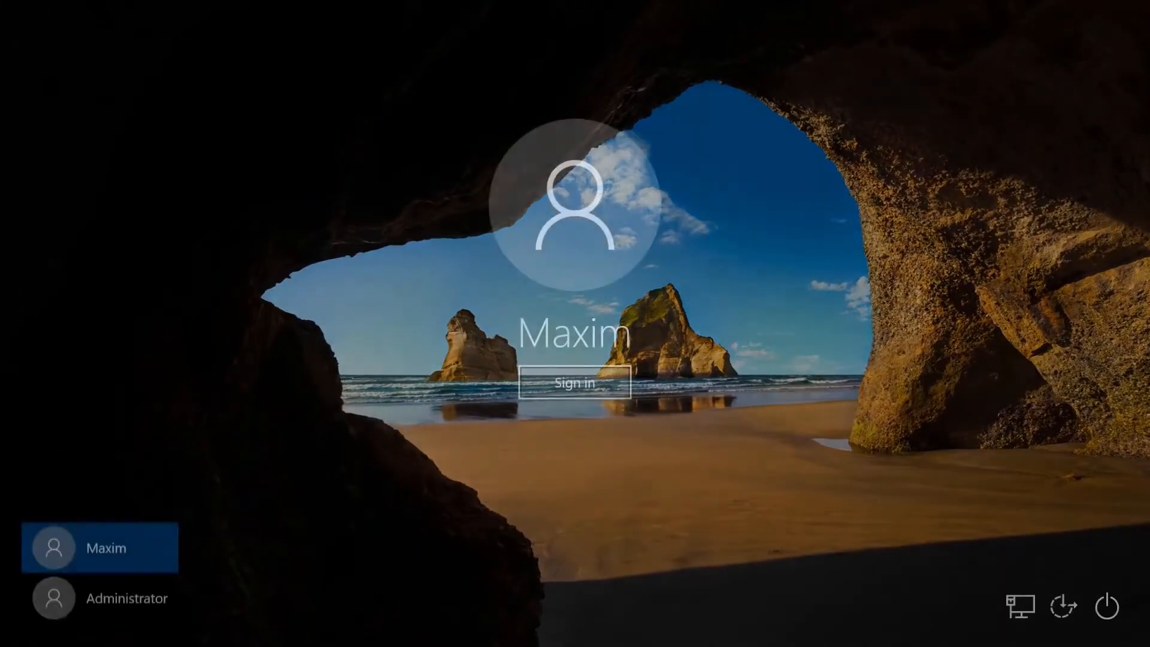
{"action": "left_click", "coordinate": [144, 592]}
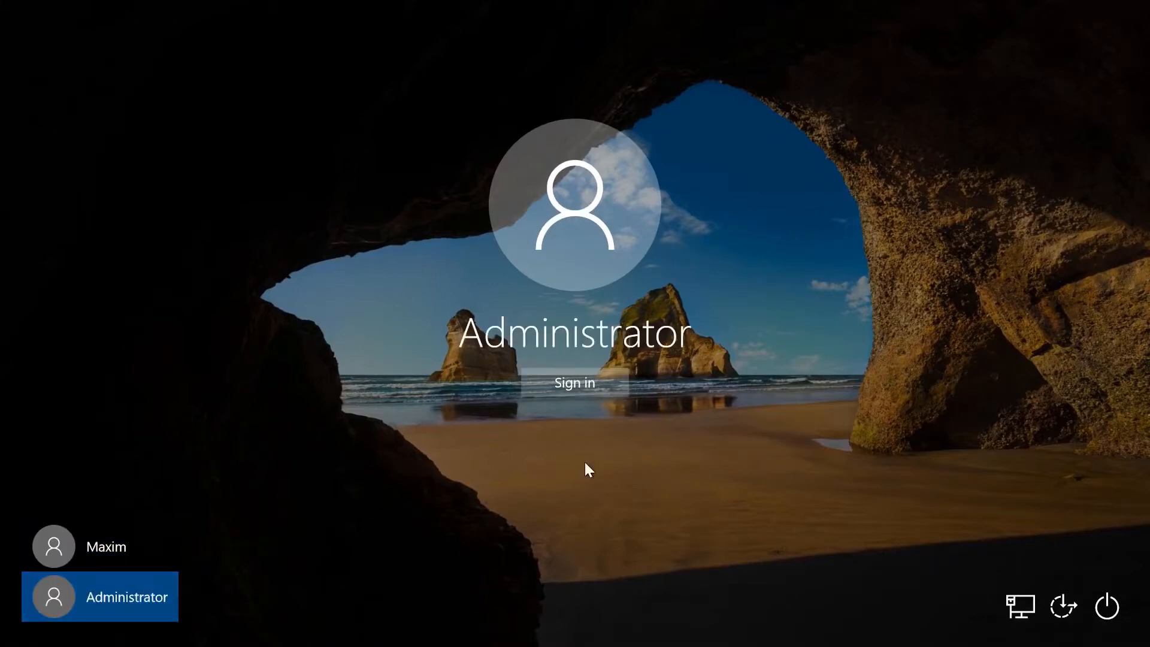
{"action": "left_click", "coordinate": [588, 386]}
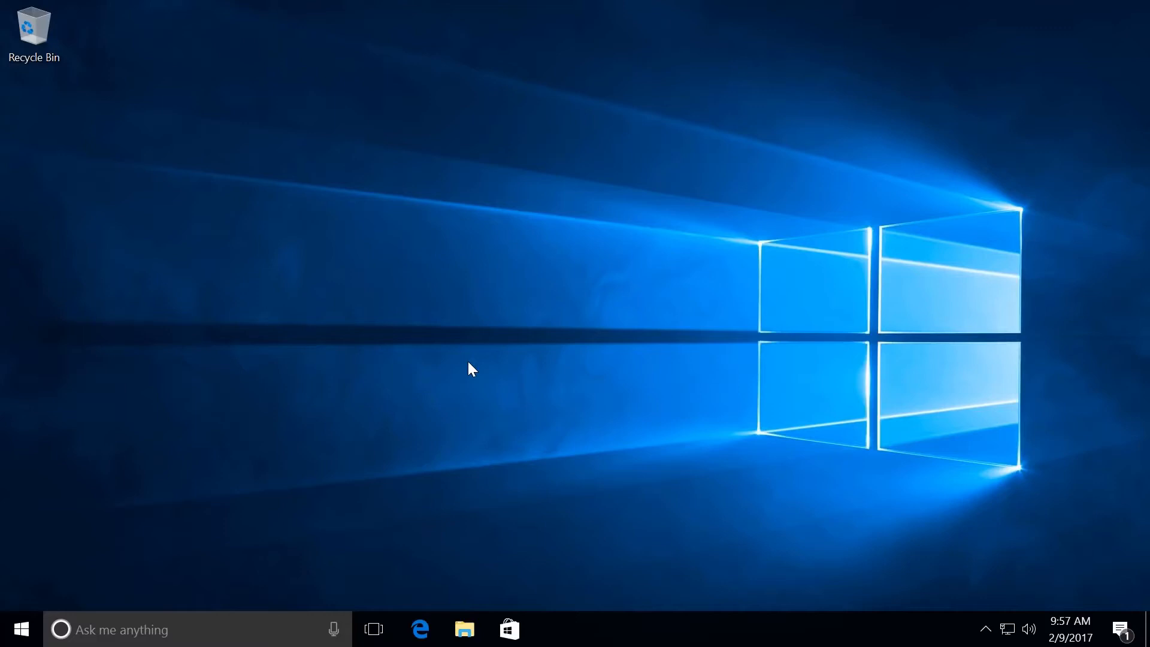
Step: Open Computer Management maximized and display the Users list under Local Users and Groups
{"action": "right_click", "coordinate": [20, 628]}
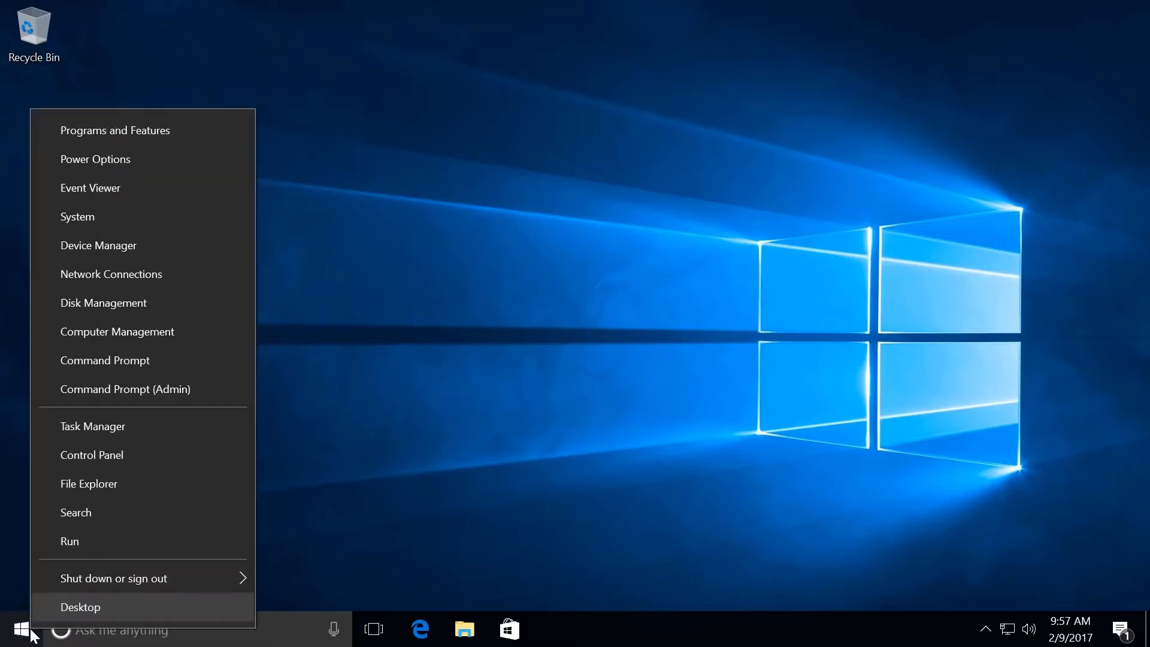
{"action": "left_click", "coordinate": [156, 334]}
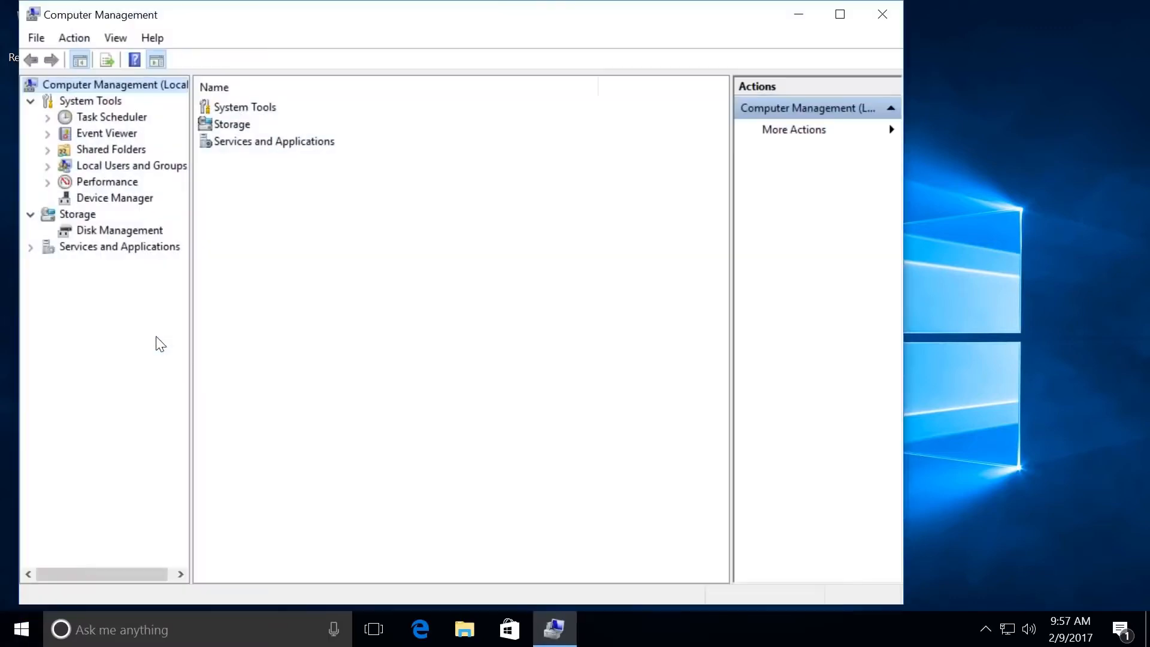
{"action": "double_click", "coordinate": [429, 15]}
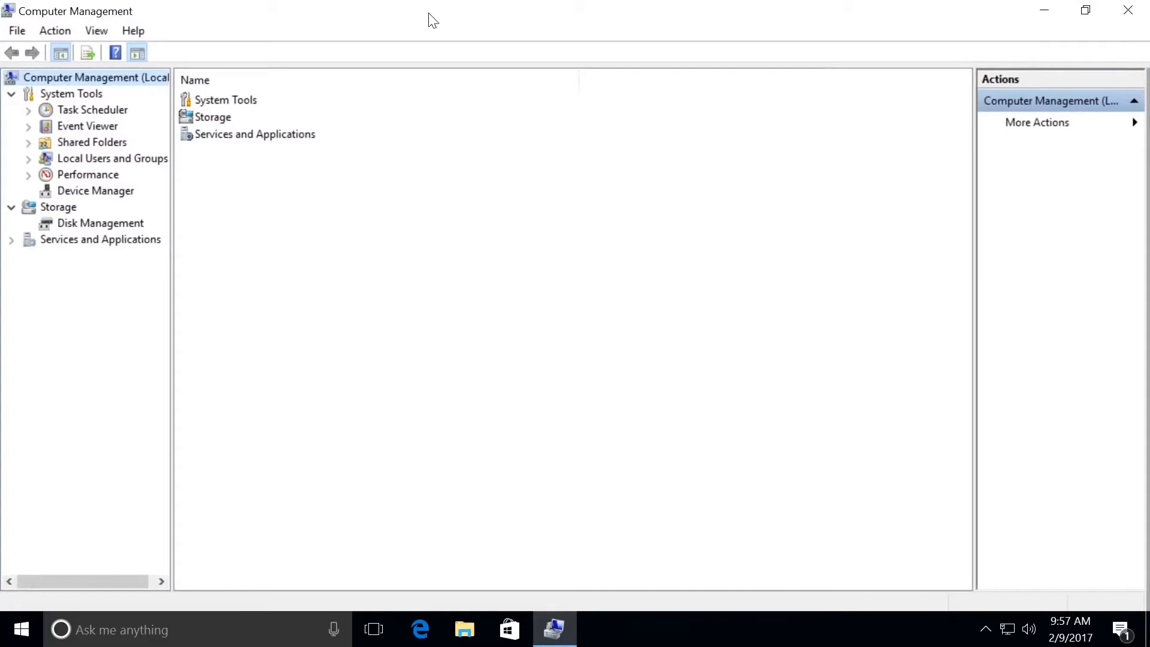
{"action": "left_click", "coordinate": [133, 161]}
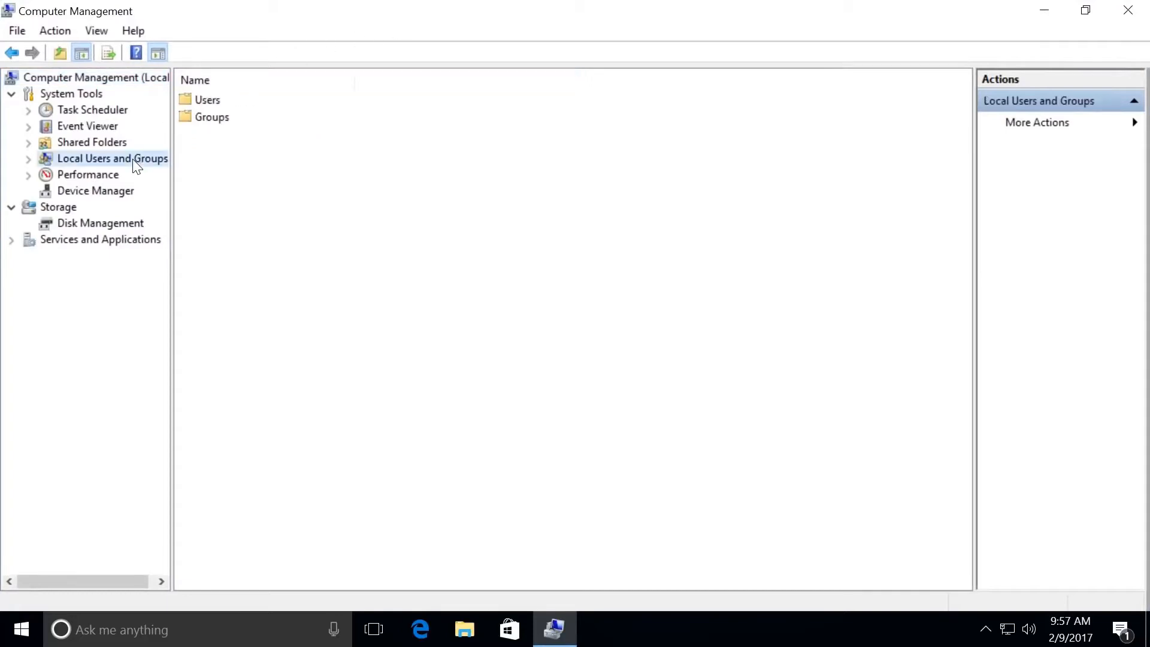
{"action": "double_click", "coordinate": [213, 102]}
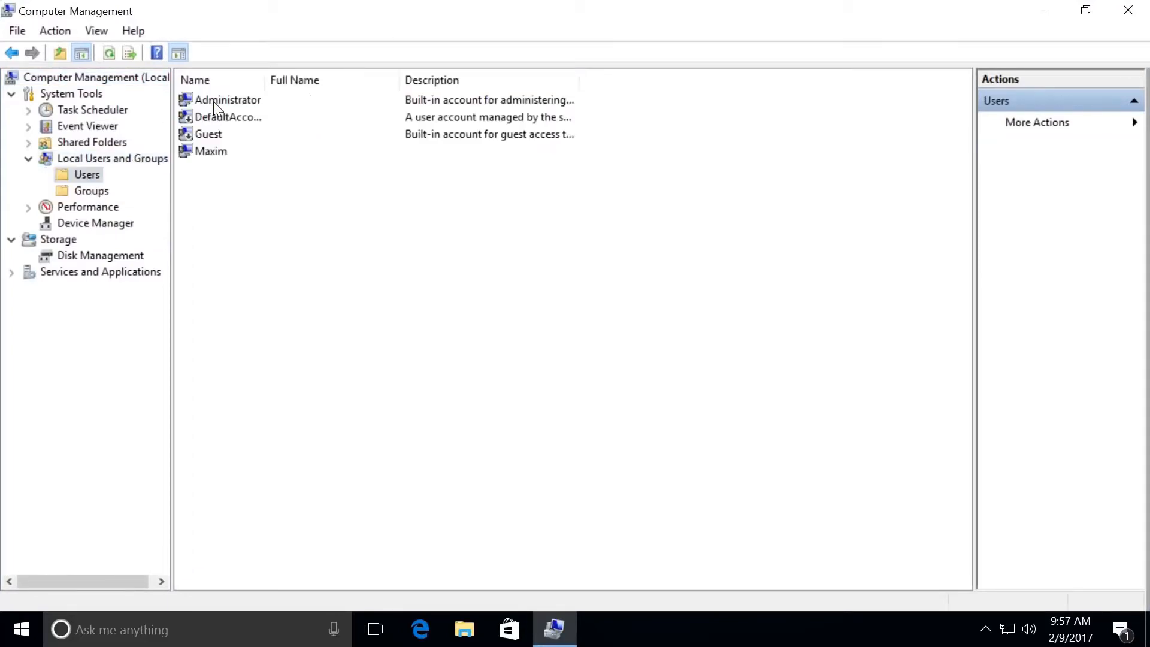
Step: Rename the personal user account by removing the last two letters of its name, and close Computer Management
{"action": "right_click", "coordinate": [207, 152]}
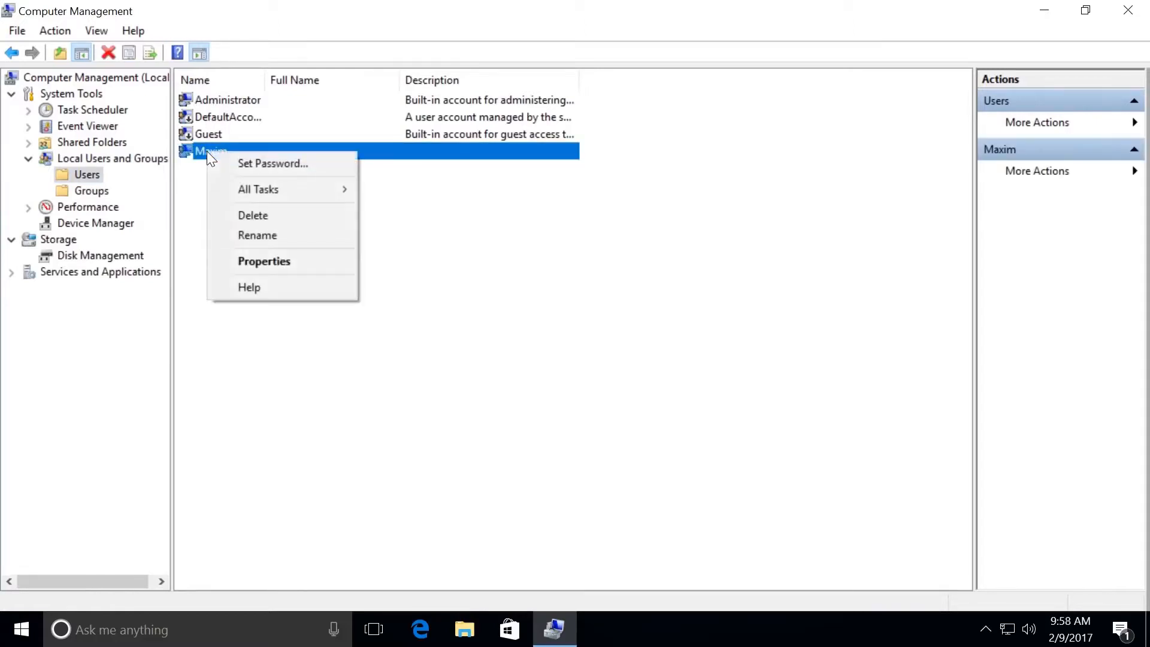
{"action": "left_click", "coordinate": [256, 236]}
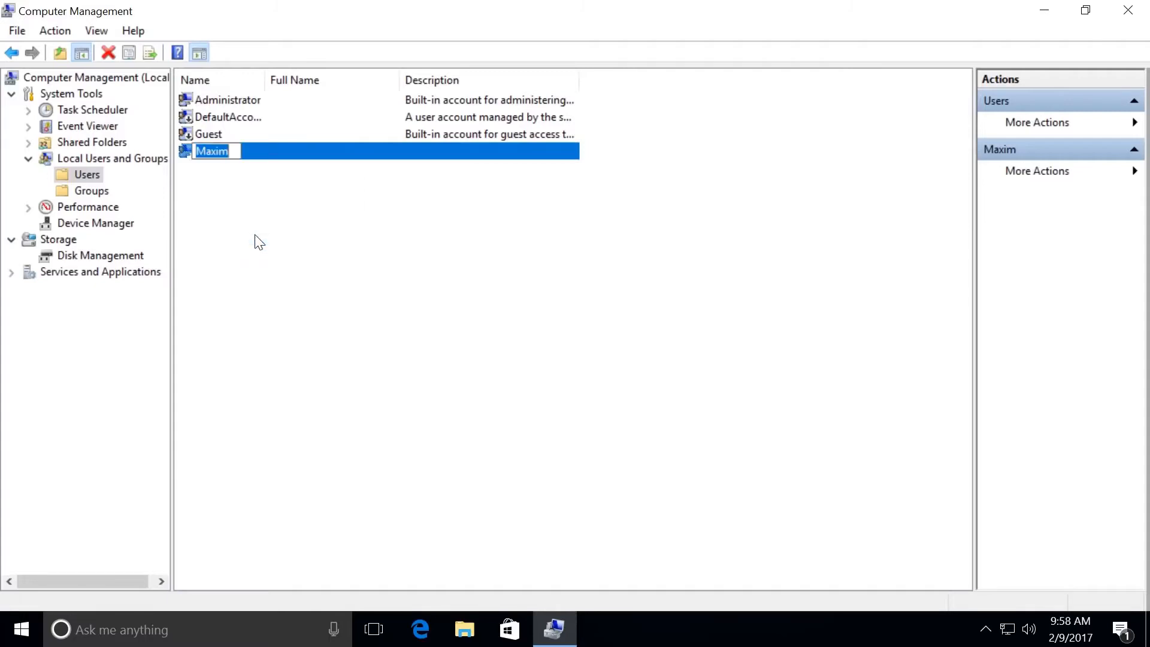
{"action": "key", "text": "Right"}
{"action": "key", "text": "BackSpace"}
{"action": "key", "text": "BackSpace"}
{"action": "key", "text": "Return"}
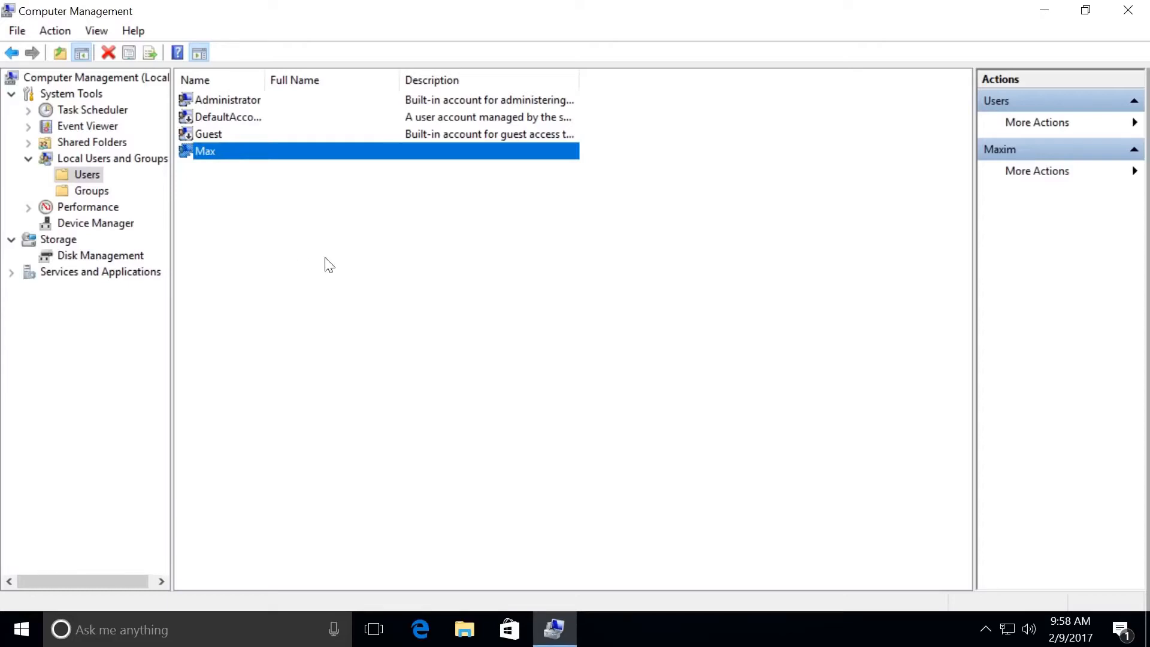
{"action": "left_click", "coordinate": [1128, 11]}
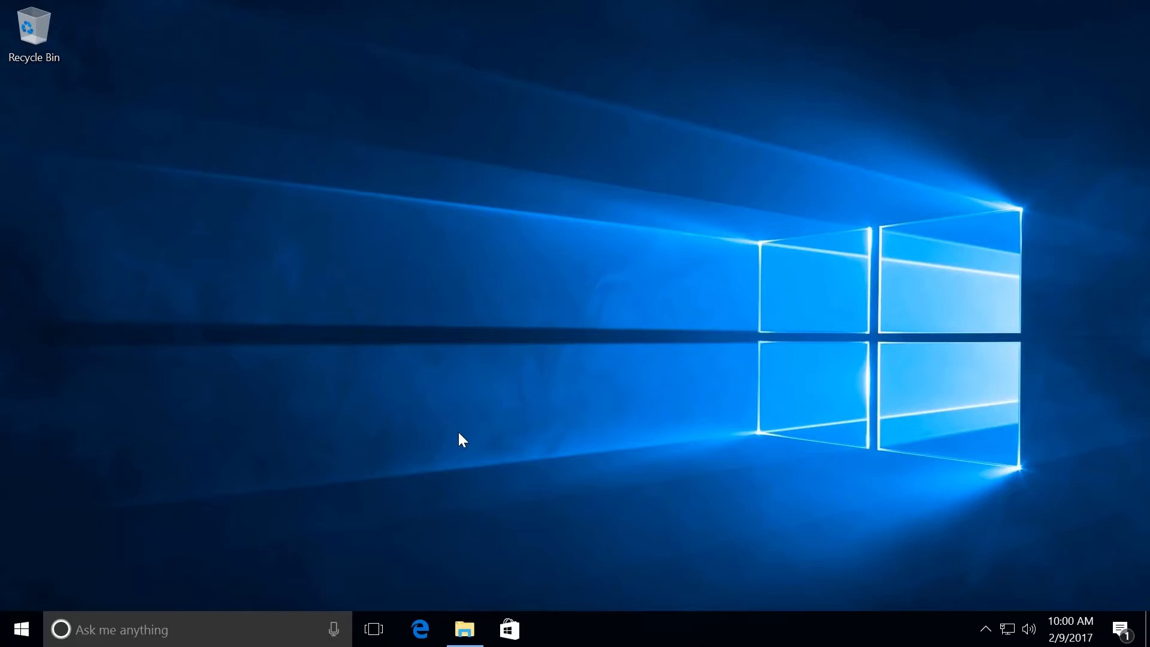
Step: Open the Users folder on Local Disk (C:) in File Explorer
{"action": "left_click", "coordinate": [467, 632]}
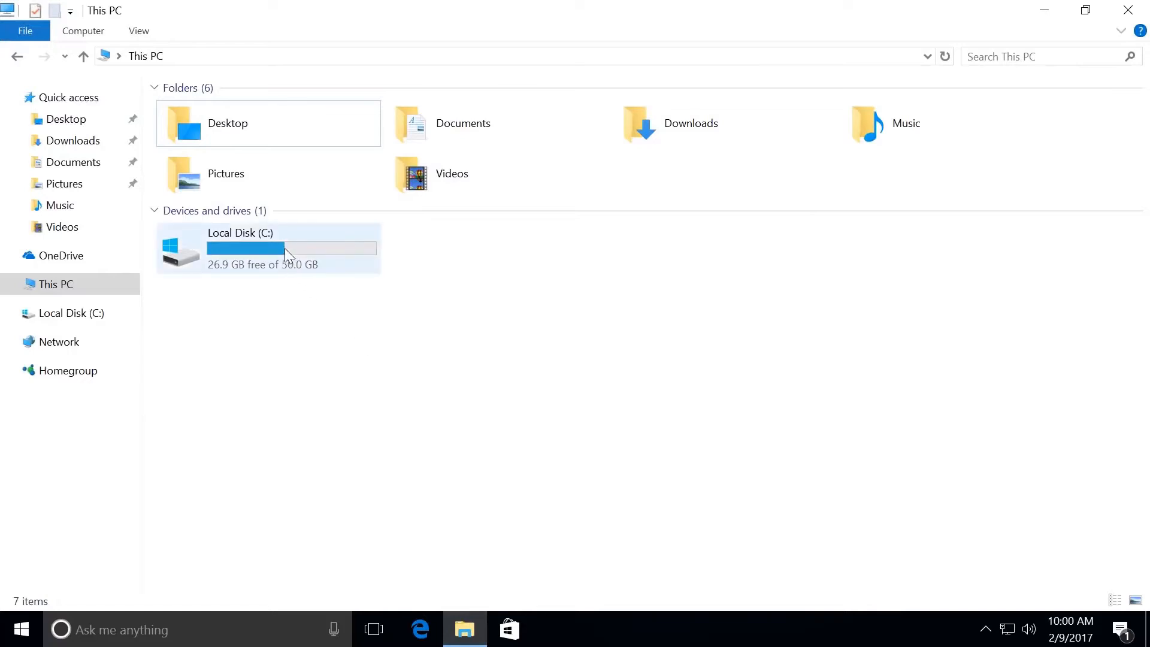
{"action": "double_click", "coordinate": [285, 248]}
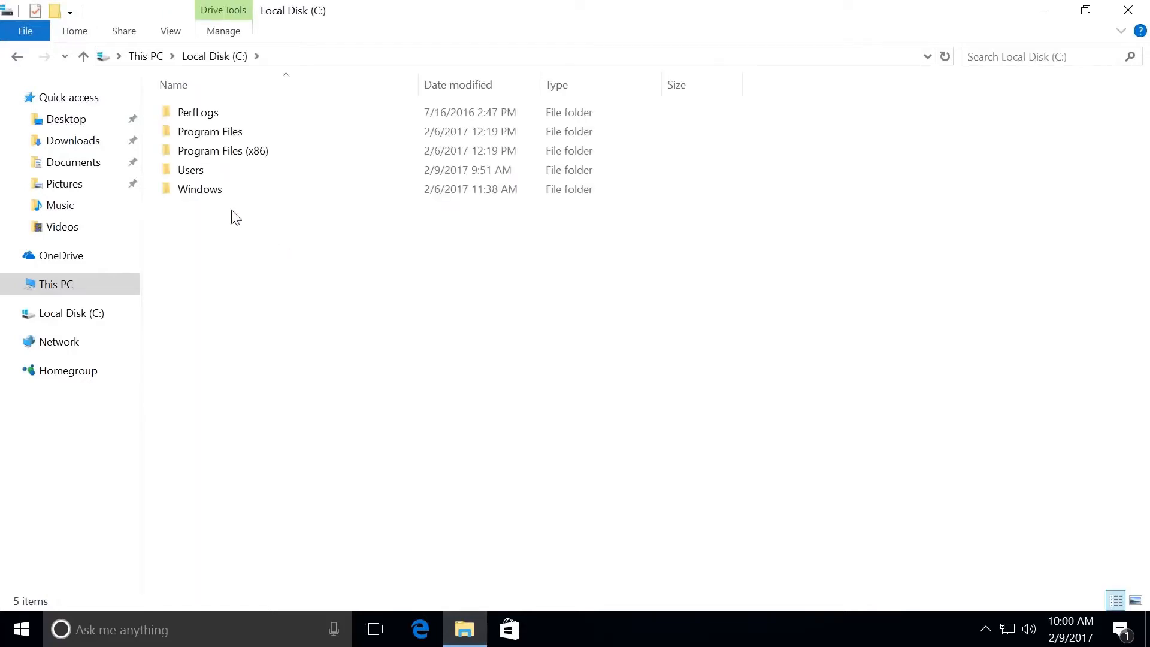
{"action": "double_click", "coordinate": [201, 173]}
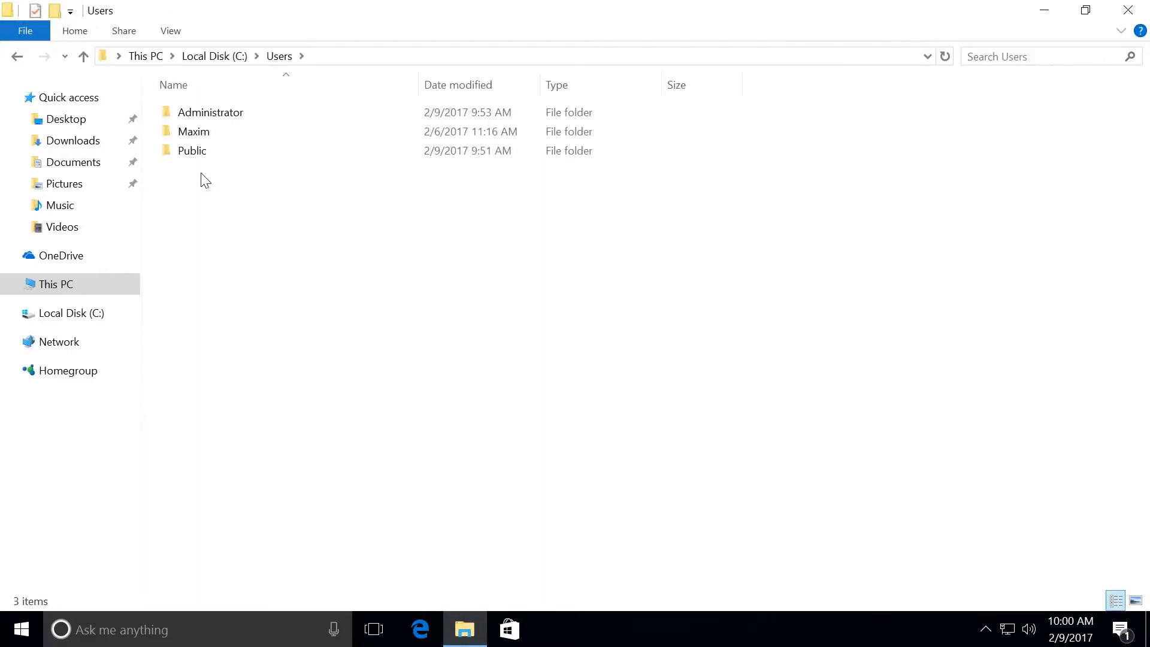
Step: Rename the personal profile folder to match the shortened account name, and close File Explorer
{"action": "right_click", "coordinate": [205, 133]}
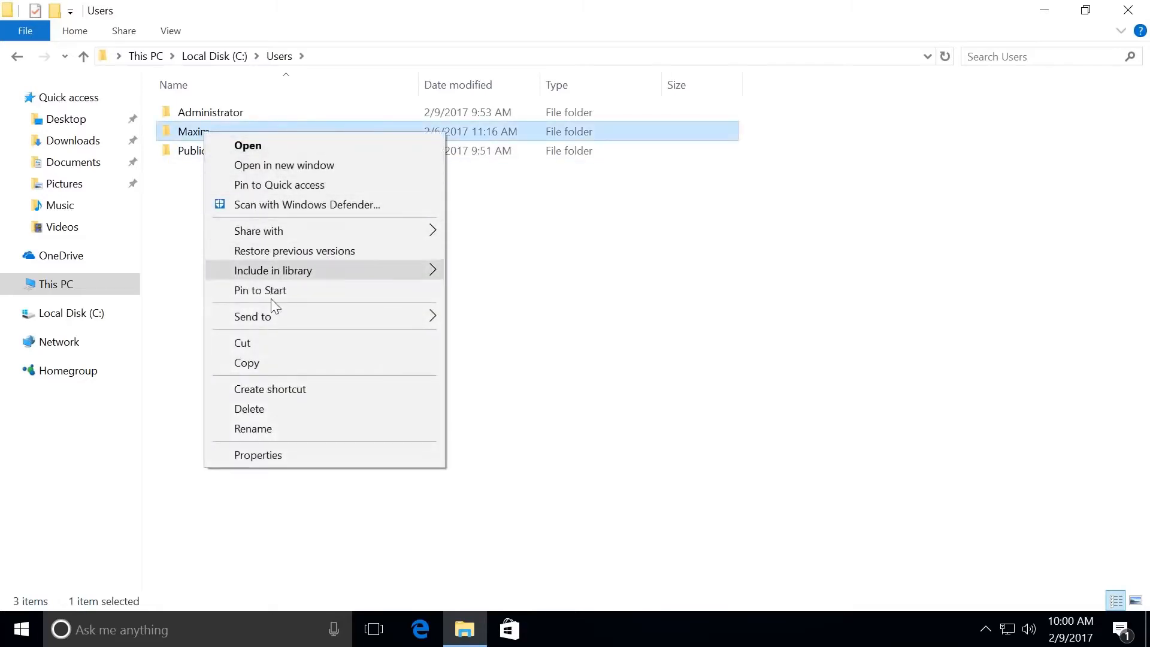
{"action": "left_click", "coordinate": [264, 429]}
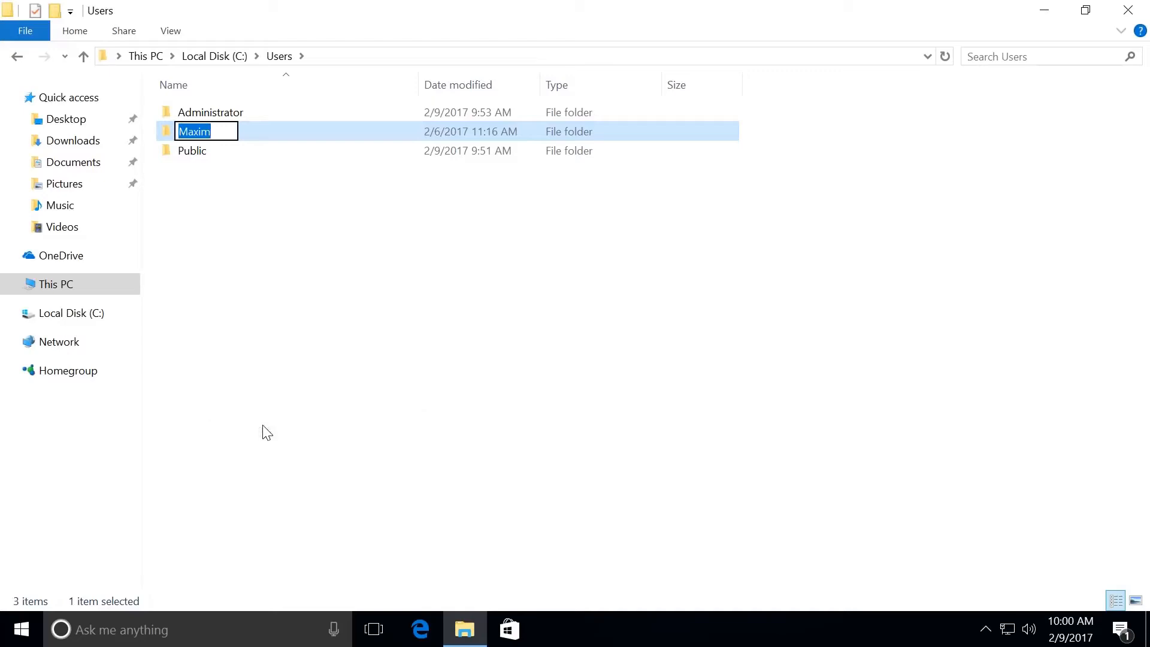
{"action": "key", "text": "End"}
{"action": "key", "text": "BackSpace"}
{"action": "key", "text": "BackSpace"}
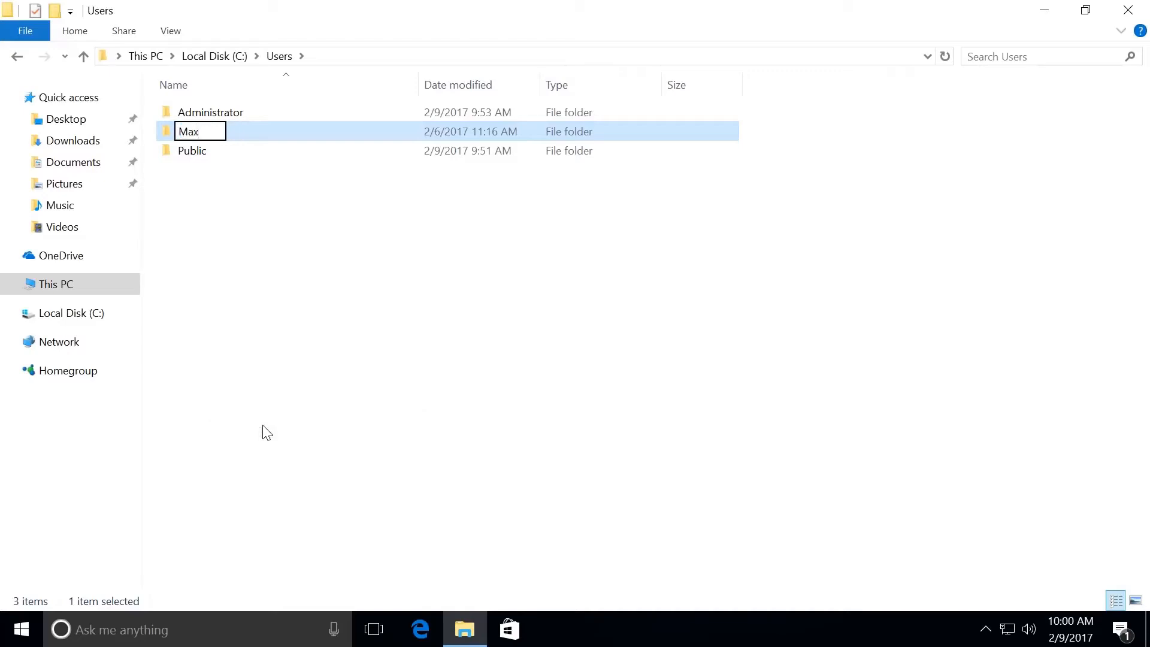
{"action": "key", "text": "Return"}
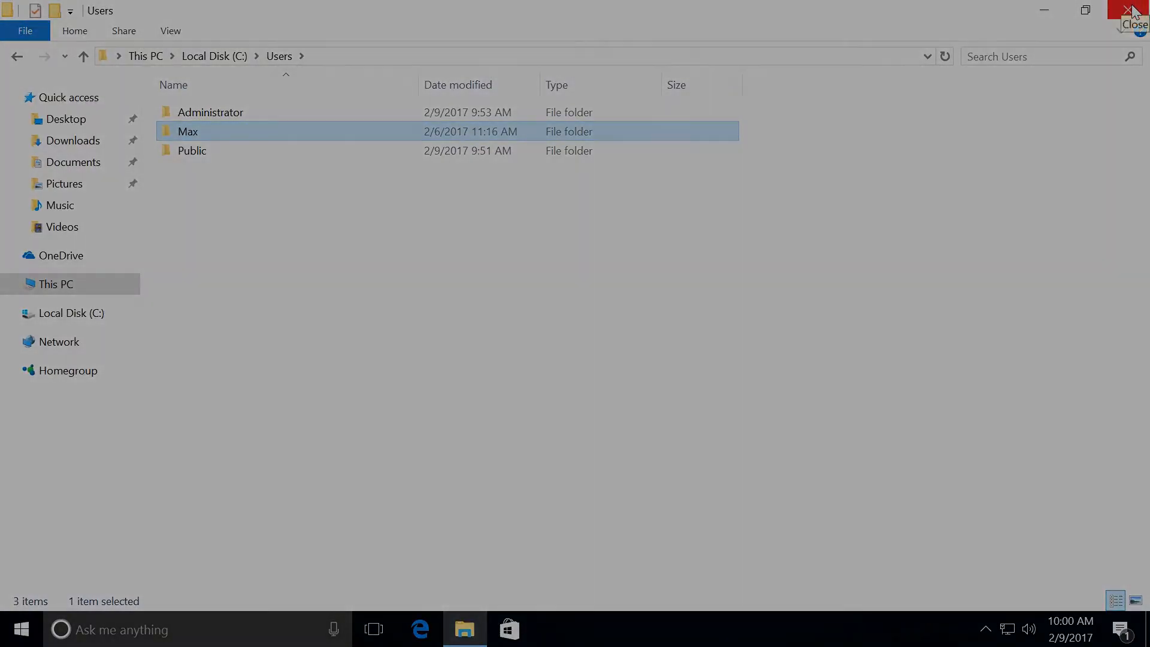
{"action": "left_click", "coordinate": [1135, 11]}
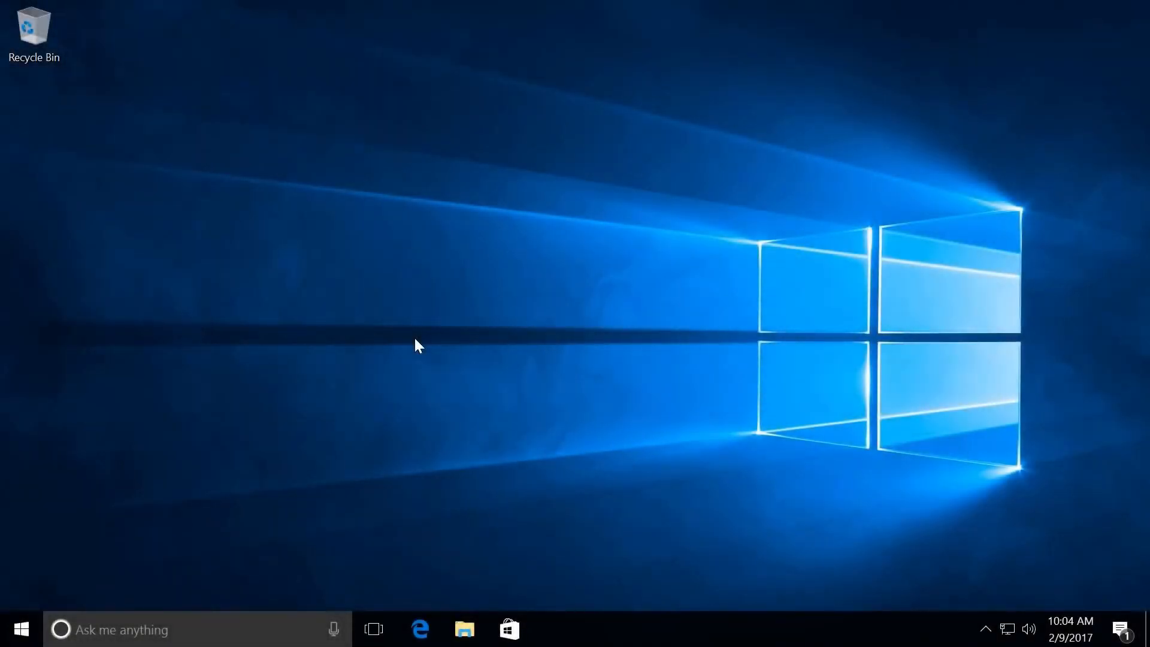
Step: Find regedit through the system search and open Registry Editor maximized
{"action": "left_click", "coordinate": [156, 624]}
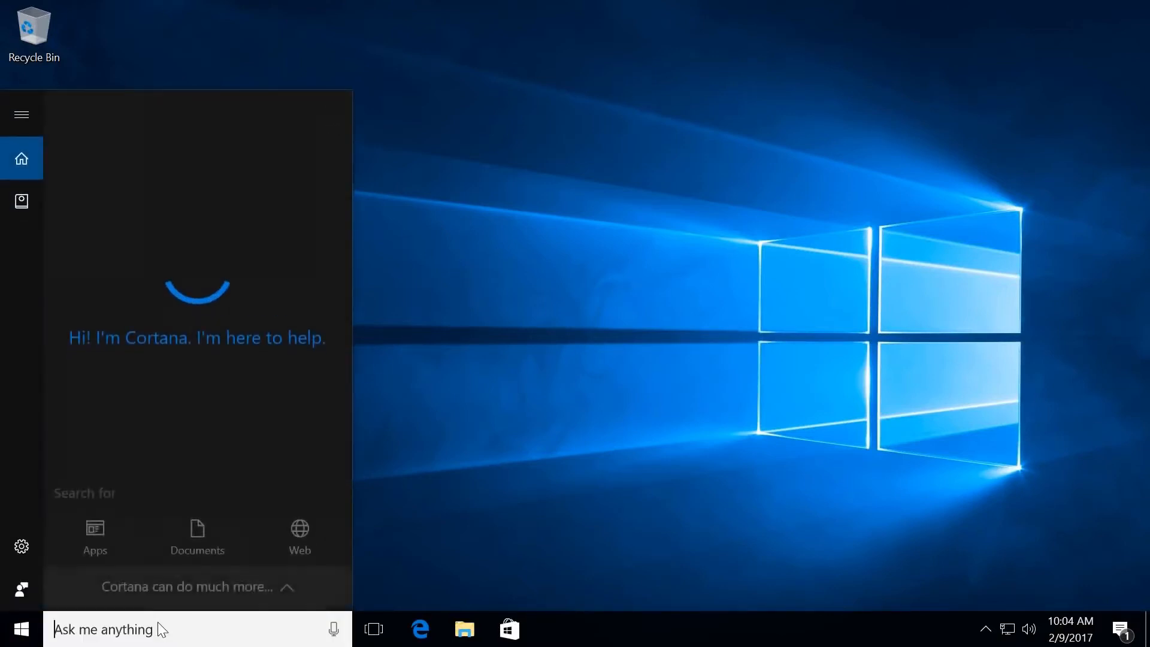
{"action": "type", "text": "regedit"}
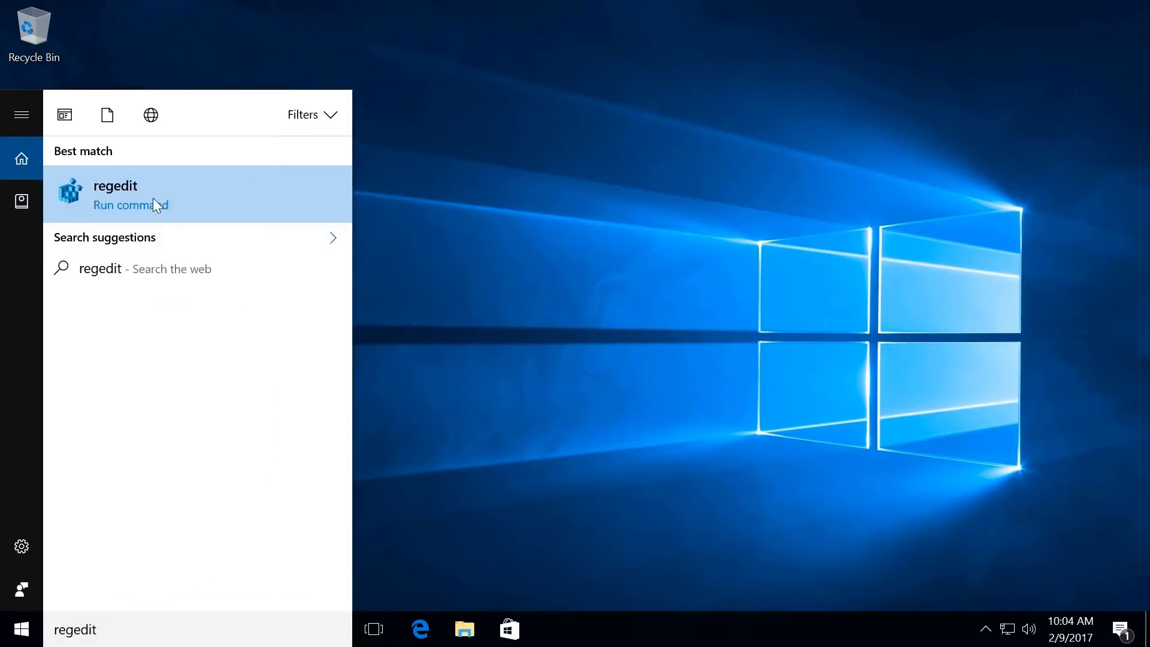
{"action": "left_click", "coordinate": [153, 197]}
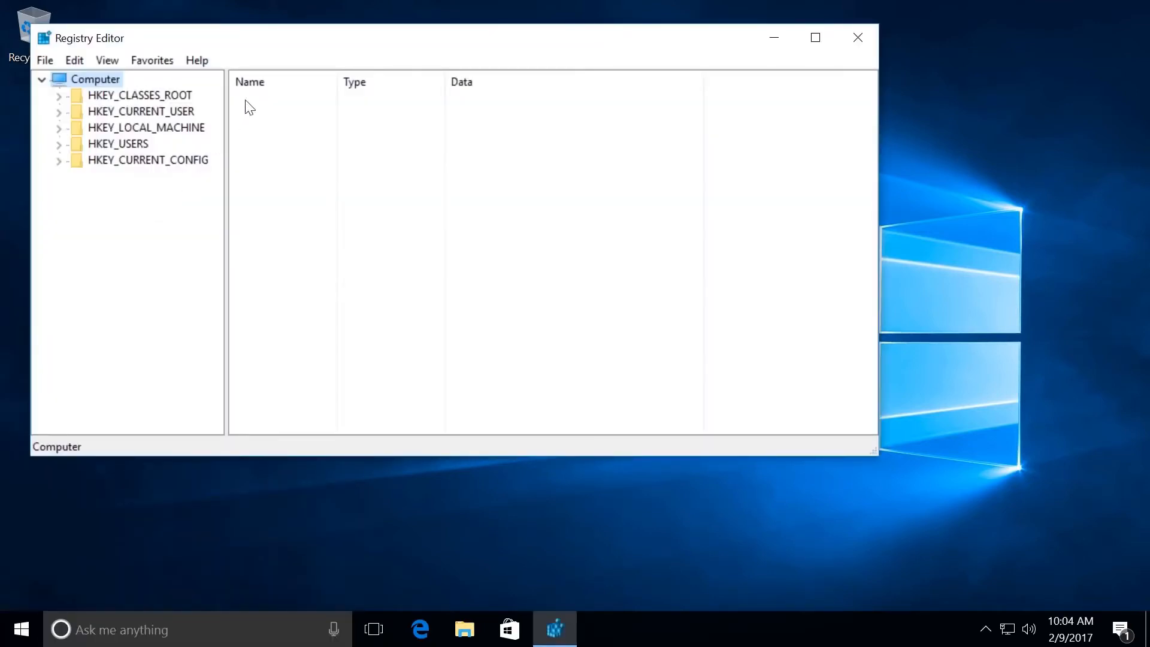
{"action": "double_click", "coordinate": [257, 42]}
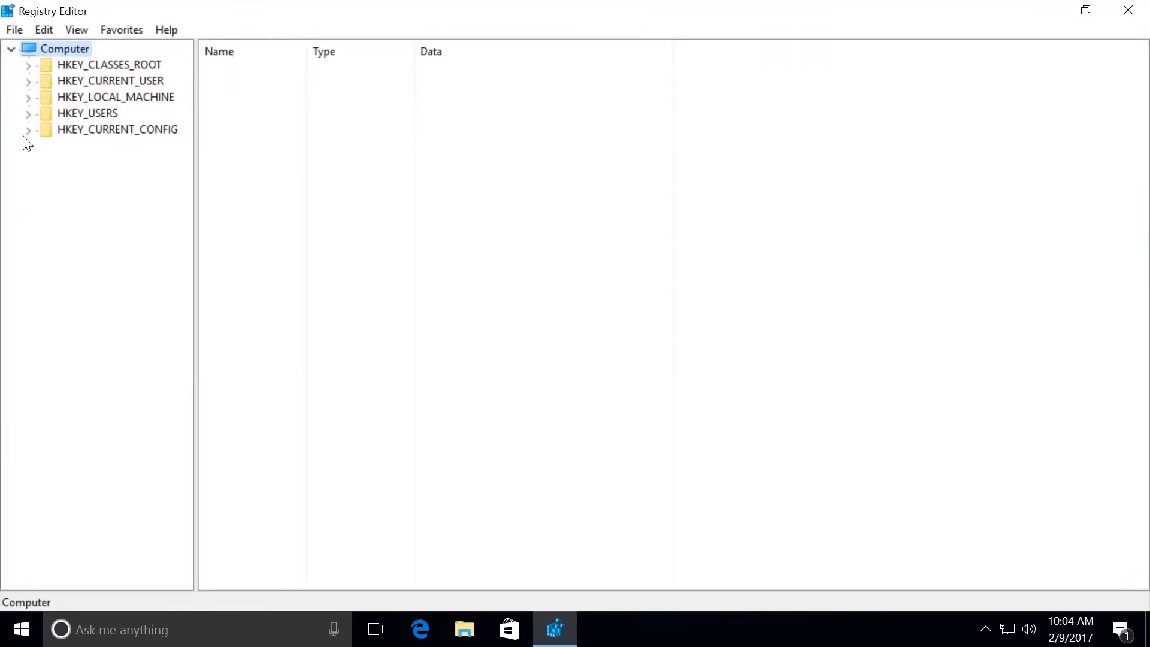
Step: Expand the registry tree down to HKEY_LOCAL_MACHINE\SOFTWARE\Microsoft
{"action": "left_click", "coordinate": [116, 97]}
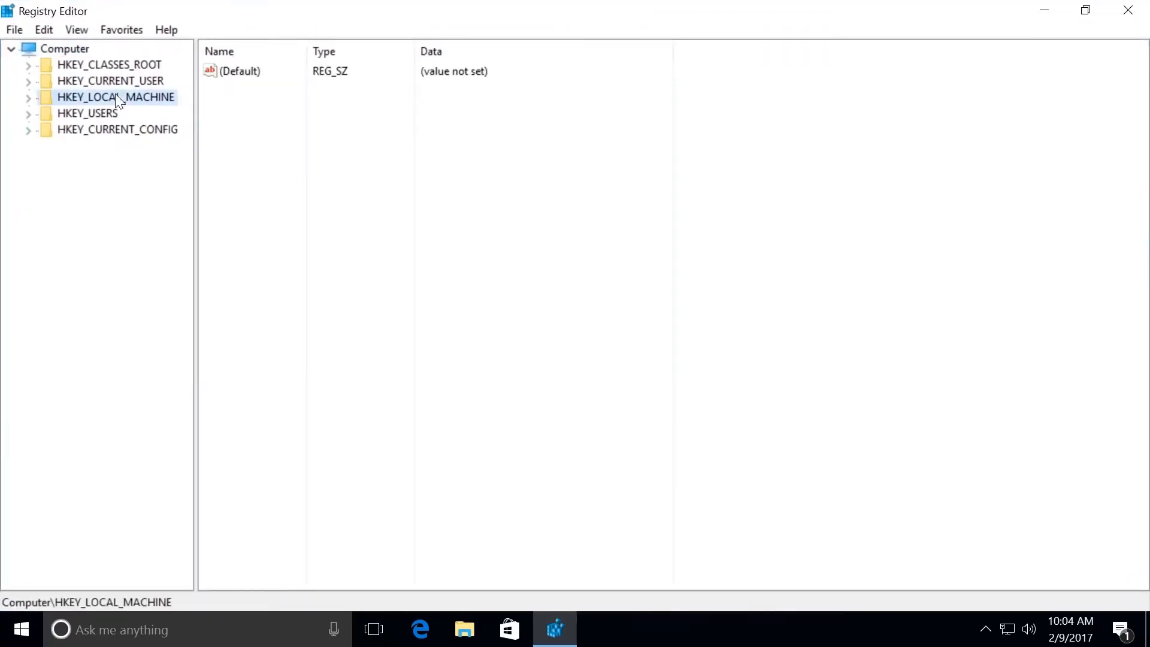
{"action": "left_click", "coordinate": [27, 96]}
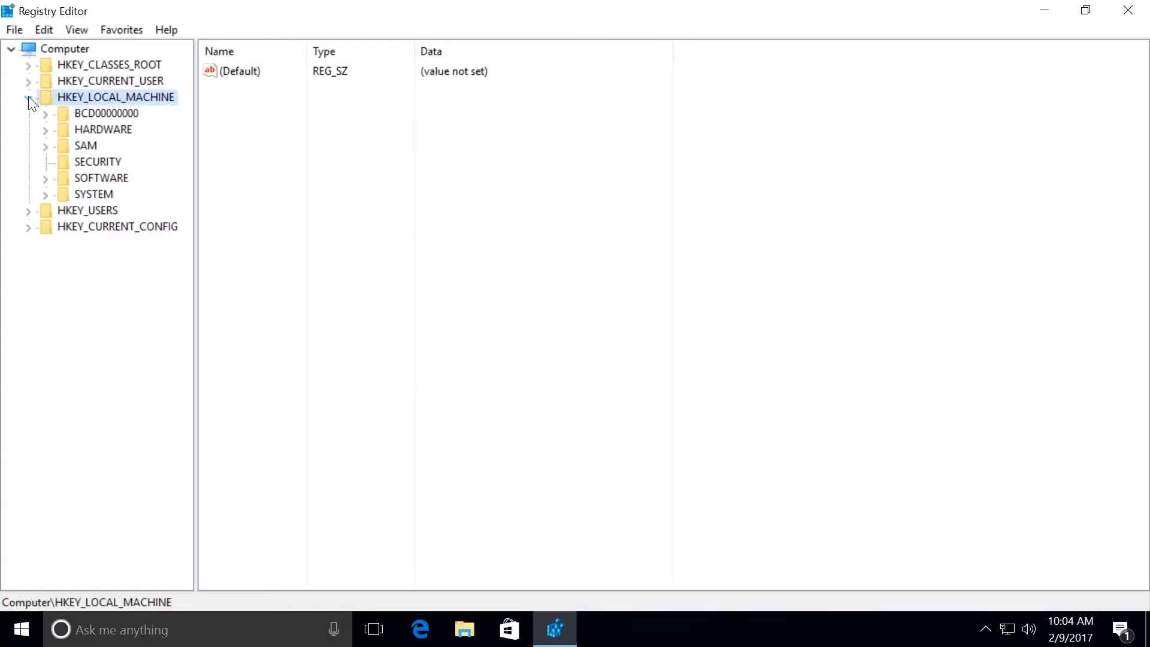
{"action": "left_click", "coordinate": [84, 180]}
{"action": "left_click", "coordinate": [45, 179]}
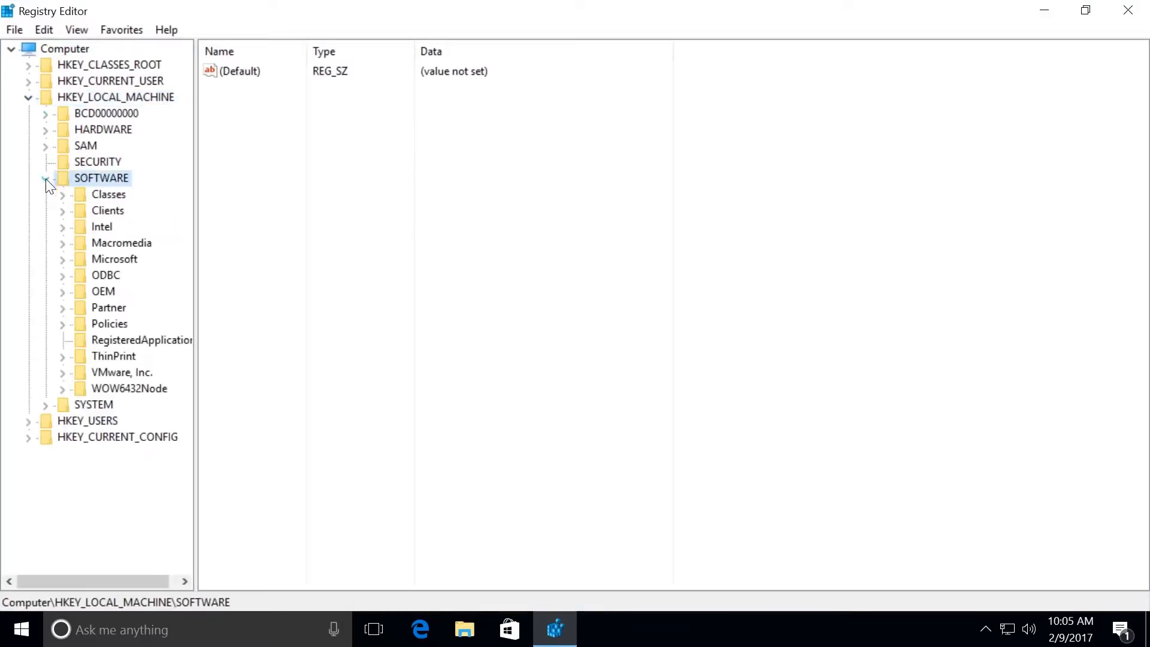
{"action": "left_click", "coordinate": [84, 258]}
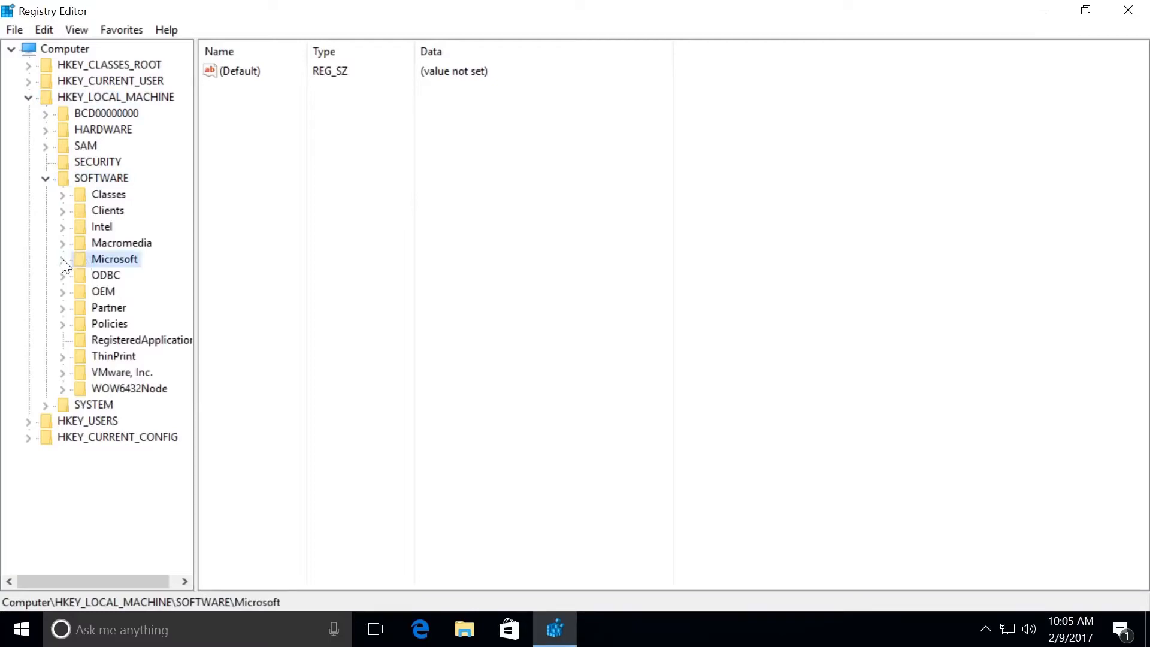
{"action": "left_click", "coordinate": [63, 259]}
Step: Expand the Windows NT key under Microsoft and its CurrentVersion subkey
{"action": "left_click_drag", "start_coordinate": [184, 128], "coordinate": [181, 495]}
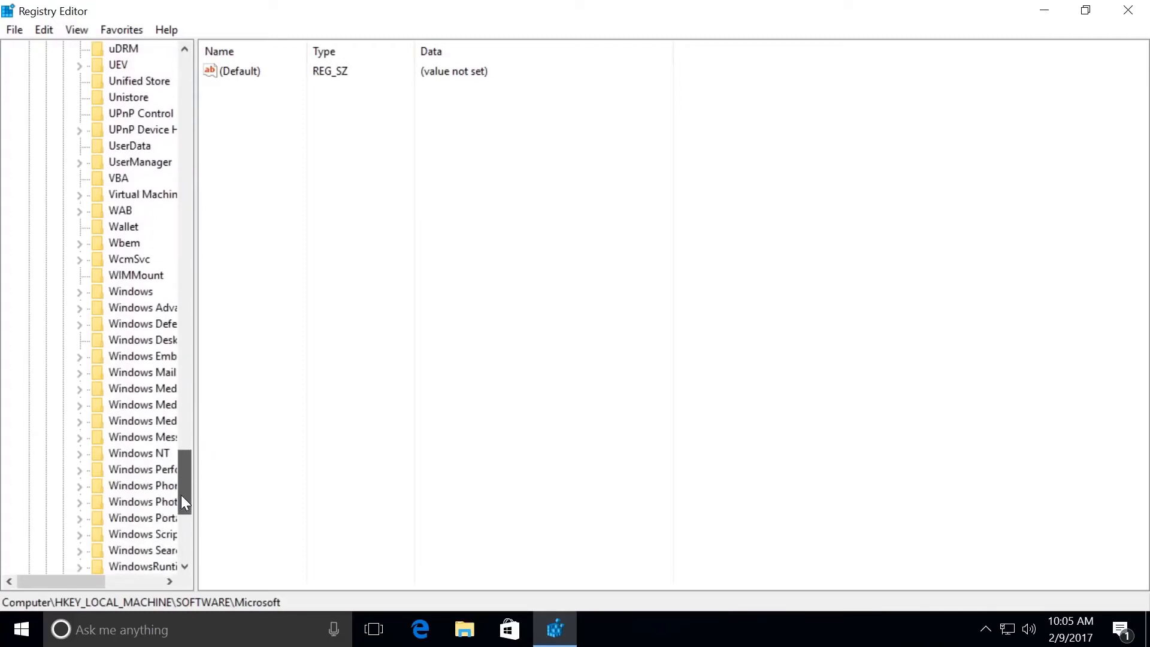
{"action": "left_click", "coordinate": [125, 454]}
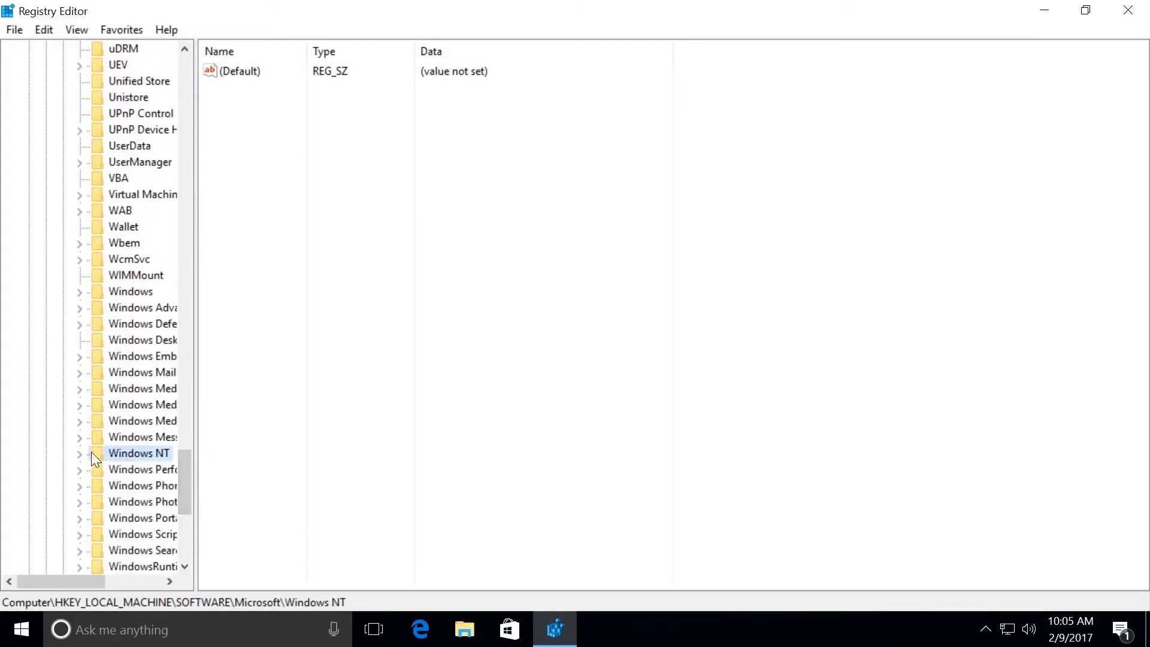
{"action": "left_click", "coordinate": [79, 453]}
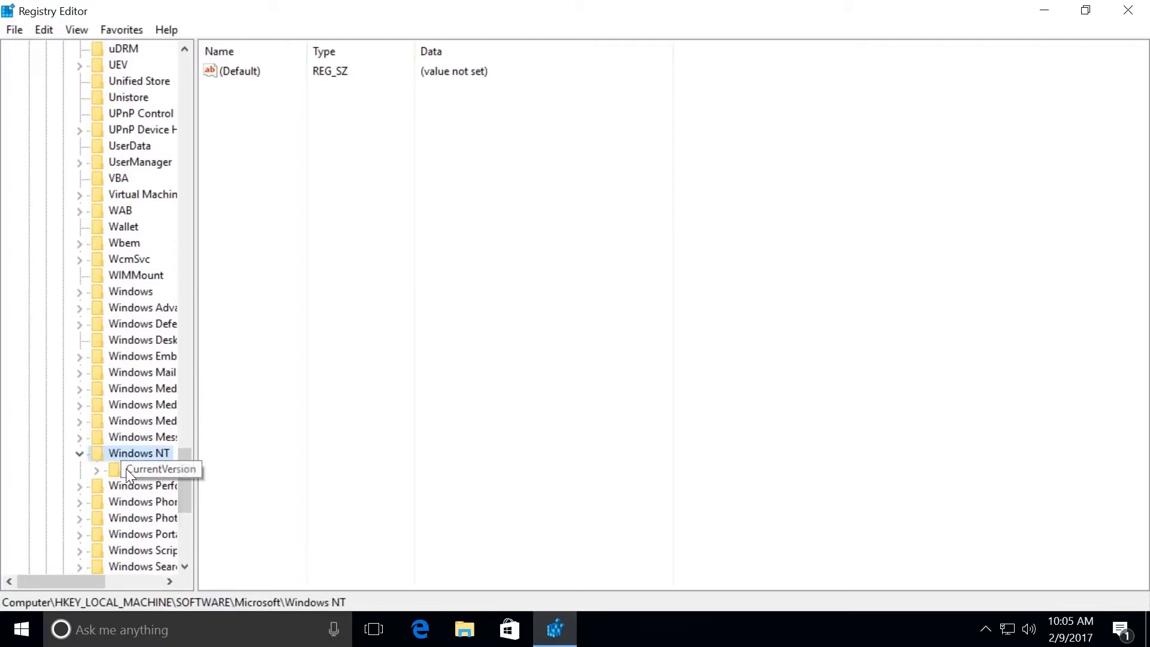
{"action": "left_click", "coordinate": [125, 468]}
{"action": "left_click", "coordinate": [96, 470]}
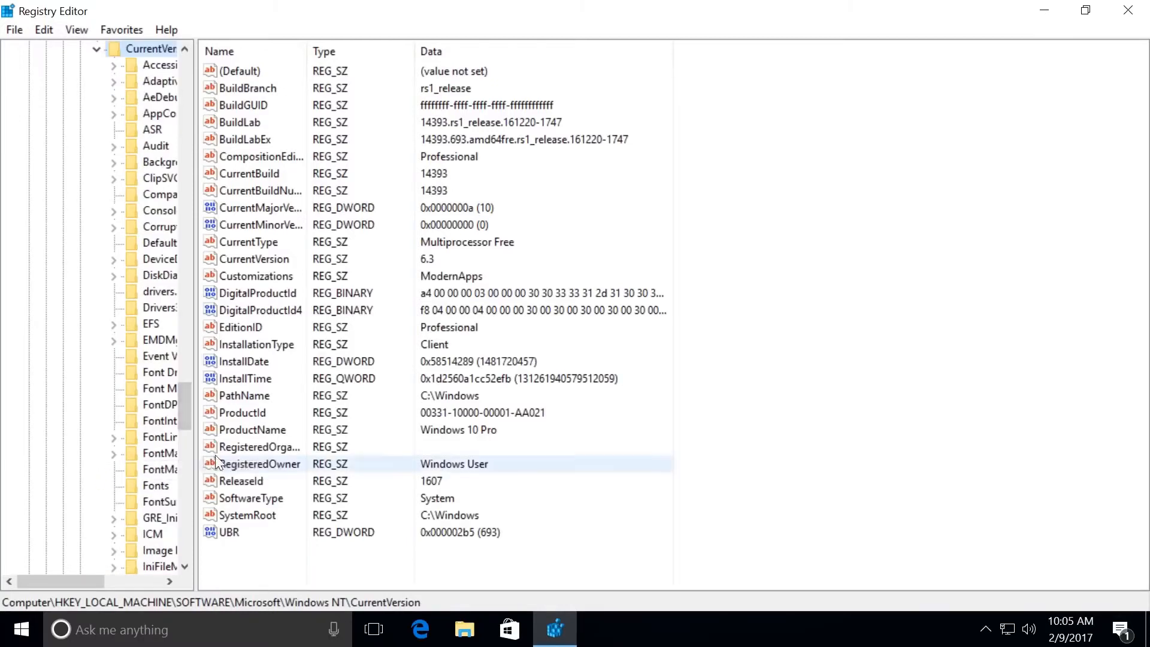
Step: Widen the key tree and expand the ProfileList key under CurrentVersion
{"action": "left_click_drag", "start_coordinate": [194, 442], "coordinate": [279, 443]}
{"action": "left_click_drag", "start_coordinate": [263, 405], "coordinate": [261, 447]}
{"action": "left_click", "coordinate": [179, 500]}
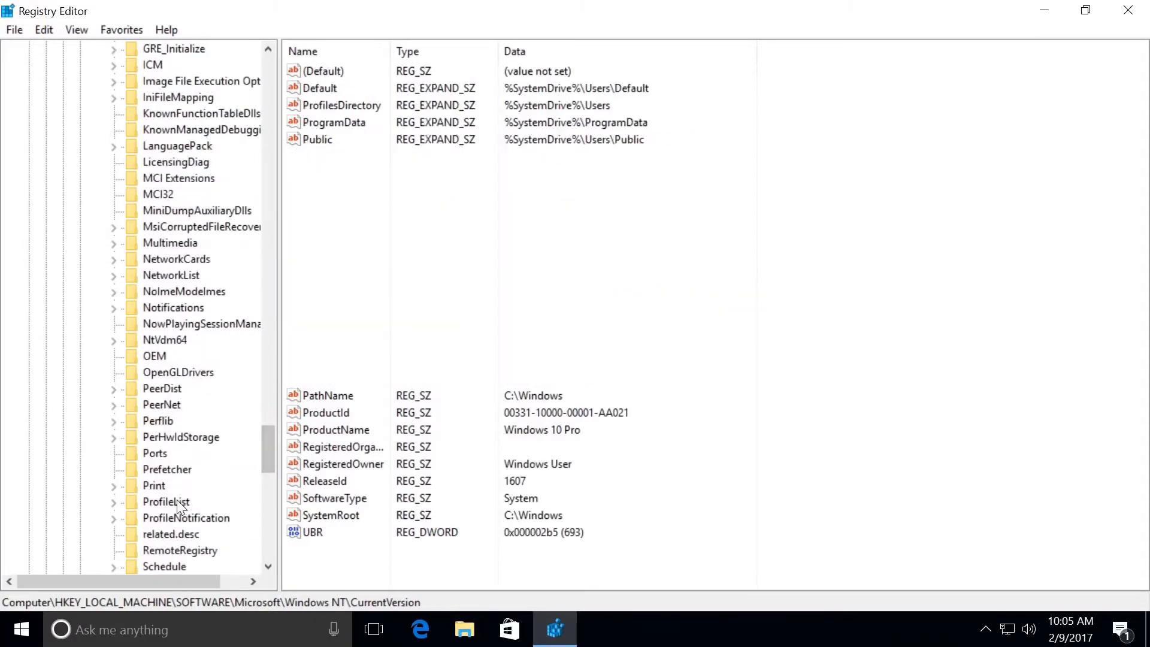
{"action": "left_click", "coordinate": [113, 501]}
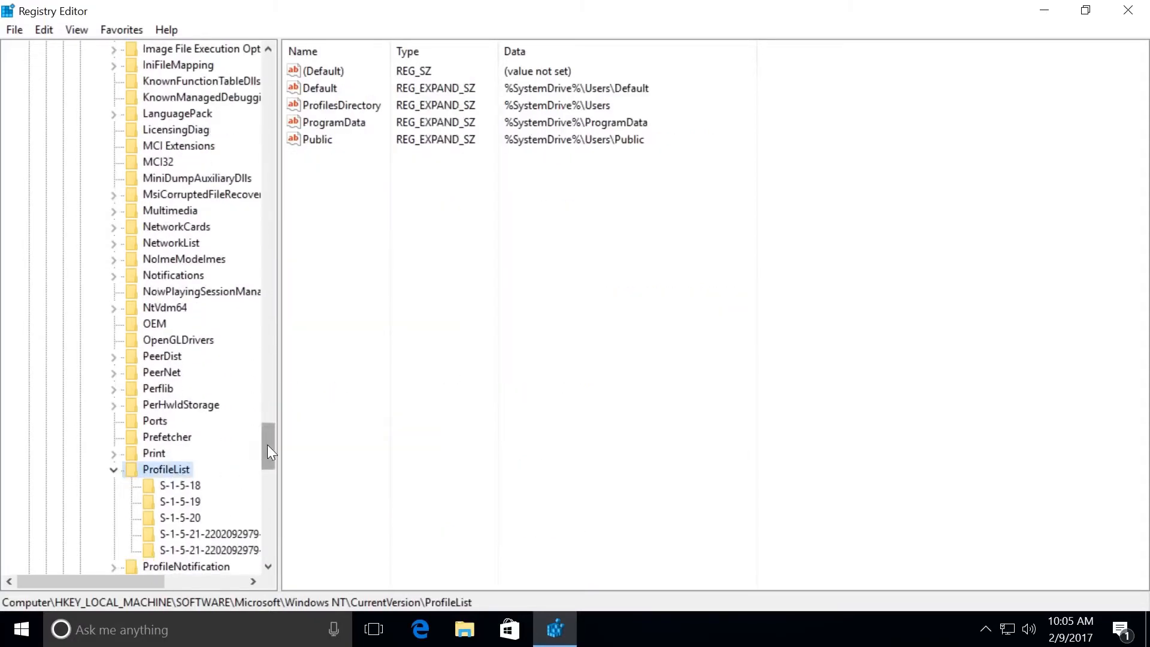
{"action": "left_click_drag", "start_coordinate": [267, 444], "coordinate": [264, 461]}
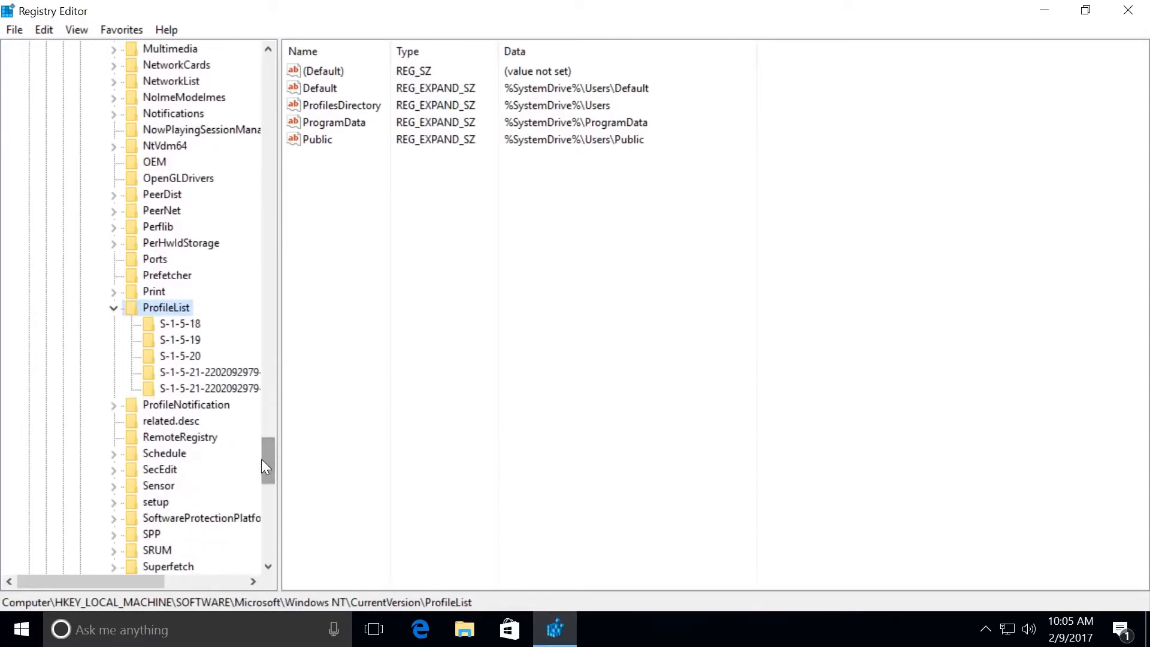
Step: Find the ProfileList subkey of the personal account and remove the last two letters of the user folder name in its ProfileImagePath
{"action": "left_click", "coordinate": [179, 325]}
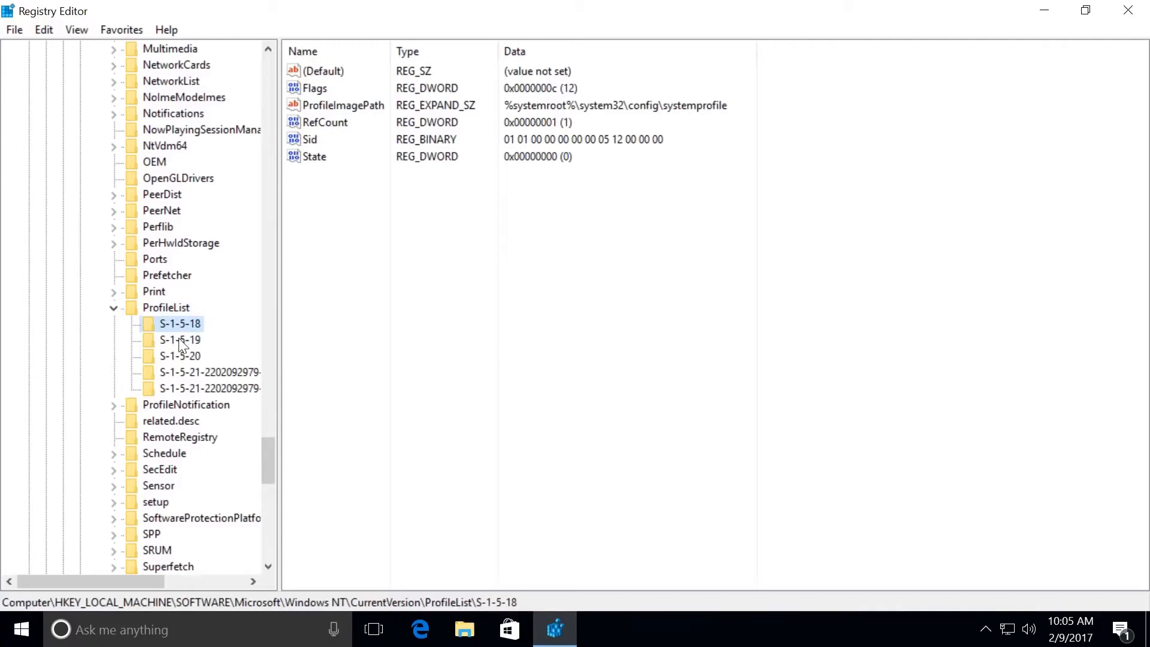
{"action": "left_click", "coordinate": [180, 340]}
{"action": "left_click", "coordinate": [178, 354]}
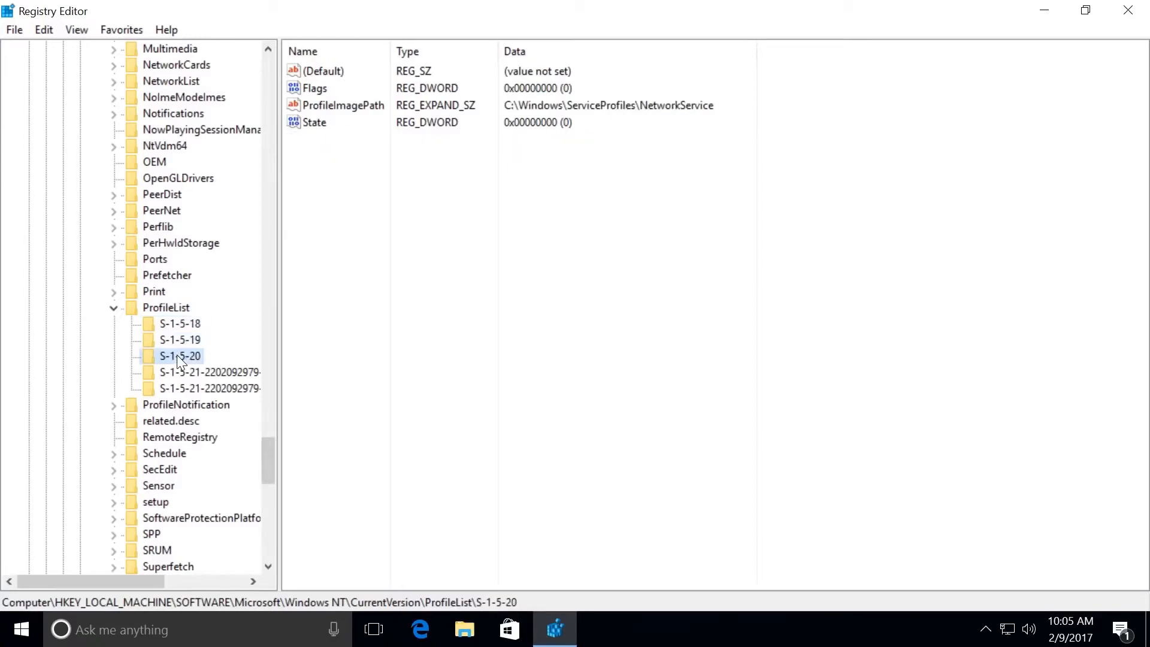
{"action": "left_click", "coordinate": [178, 371]}
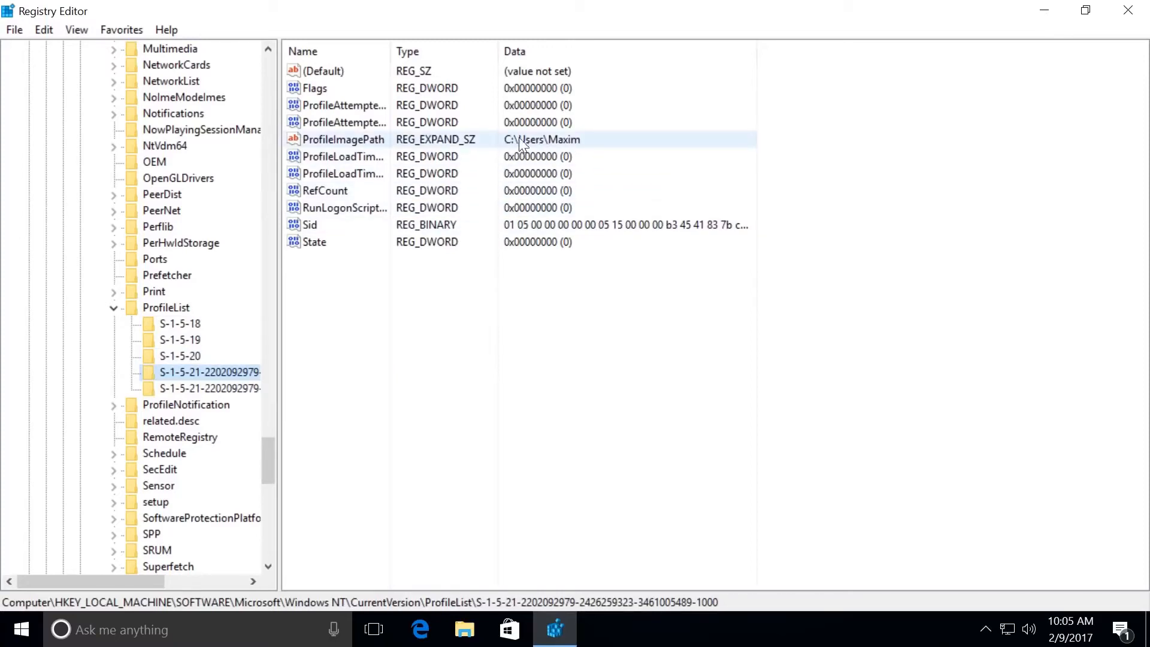
{"action": "double_click", "coordinate": [364, 138]}
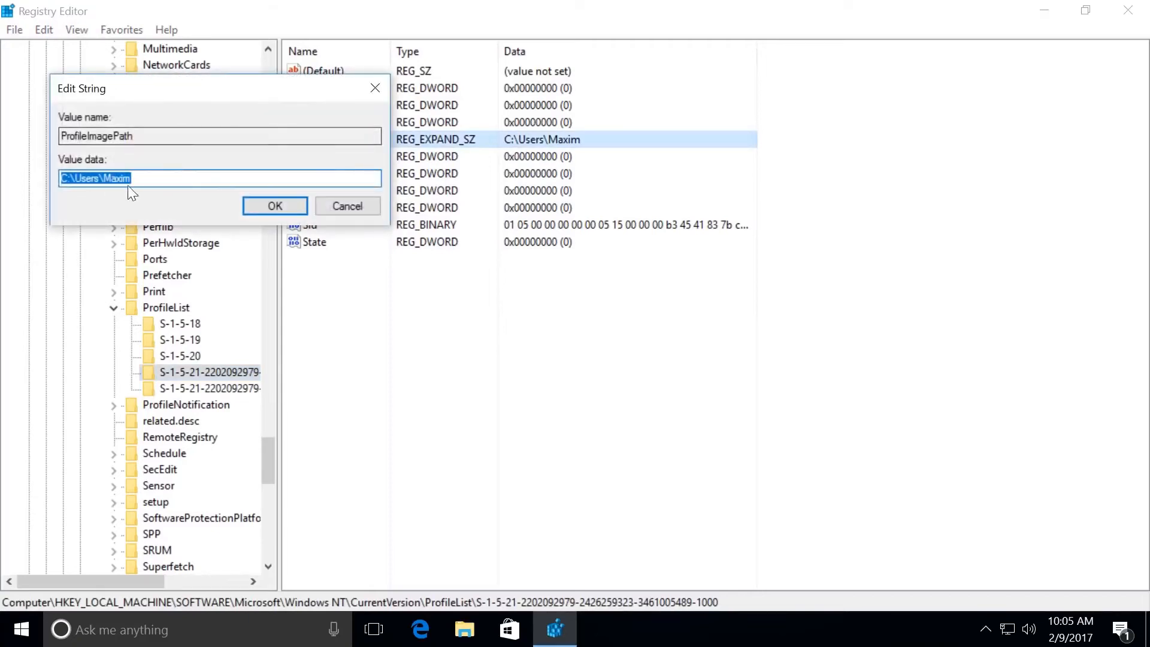
{"action": "left_click", "coordinate": [152, 183]}
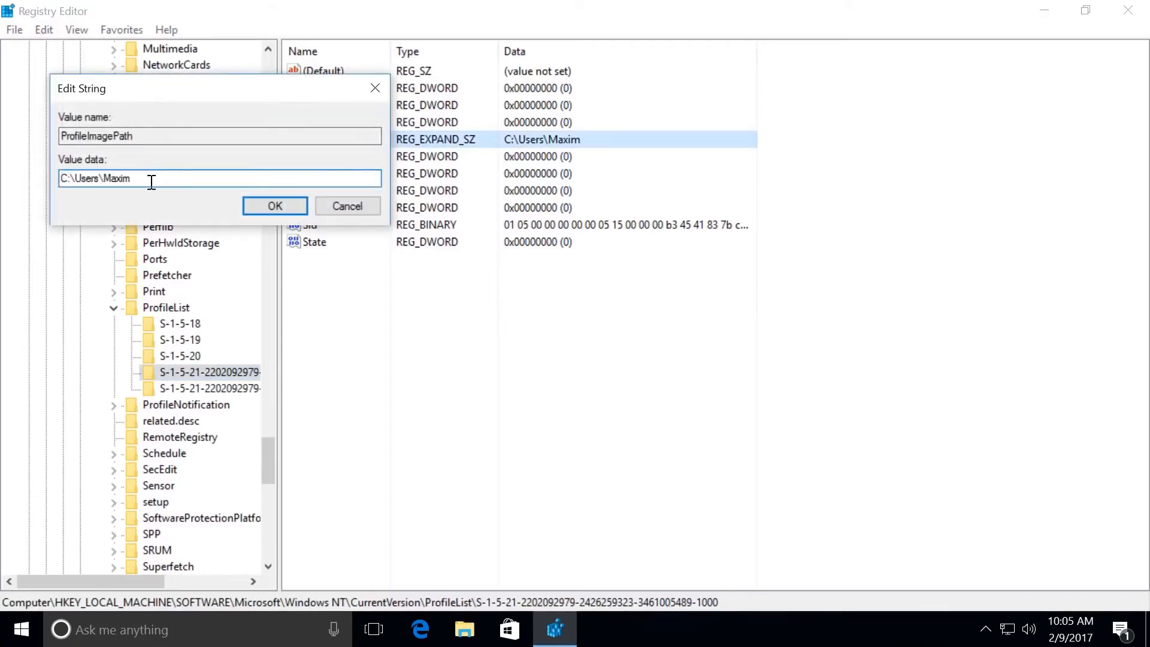
{"action": "key", "text": "BackSpace"}
{"action": "key", "text": "BackSpace"}
{"action": "left_click", "coordinate": [269, 206]}
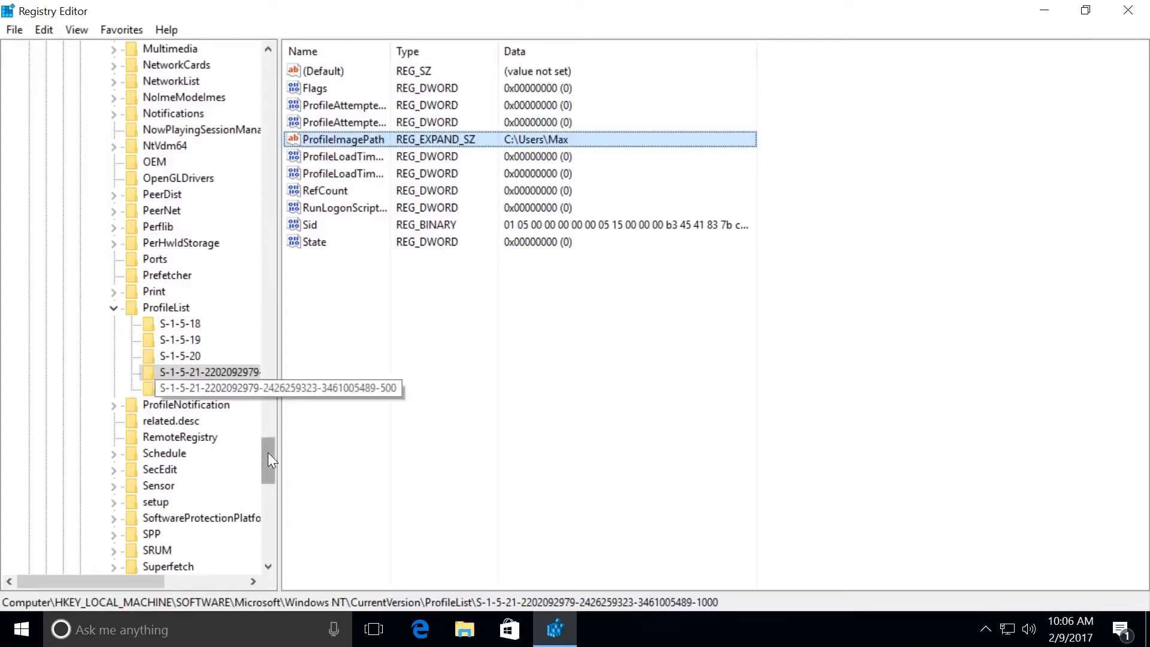
Step: Search the whole registry from the Computer root for the old personal profile path under C:\Users
{"action": "left_click_drag", "start_coordinate": [268, 452], "coordinate": [261, 57]}
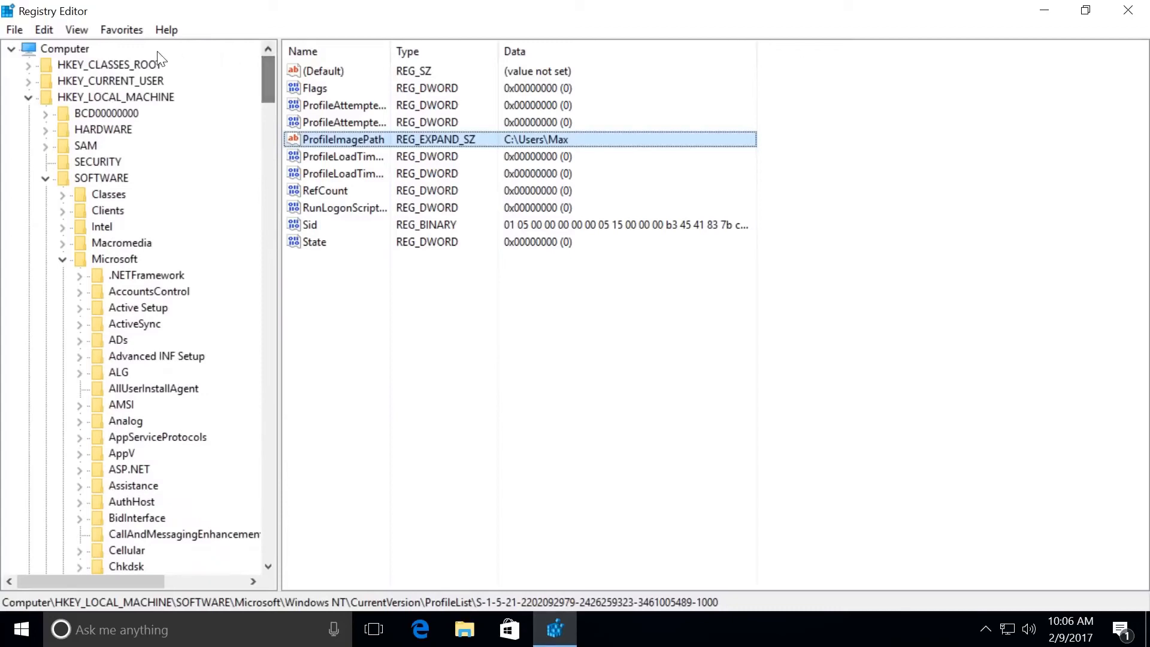
{"action": "left_click", "coordinate": [75, 52]}
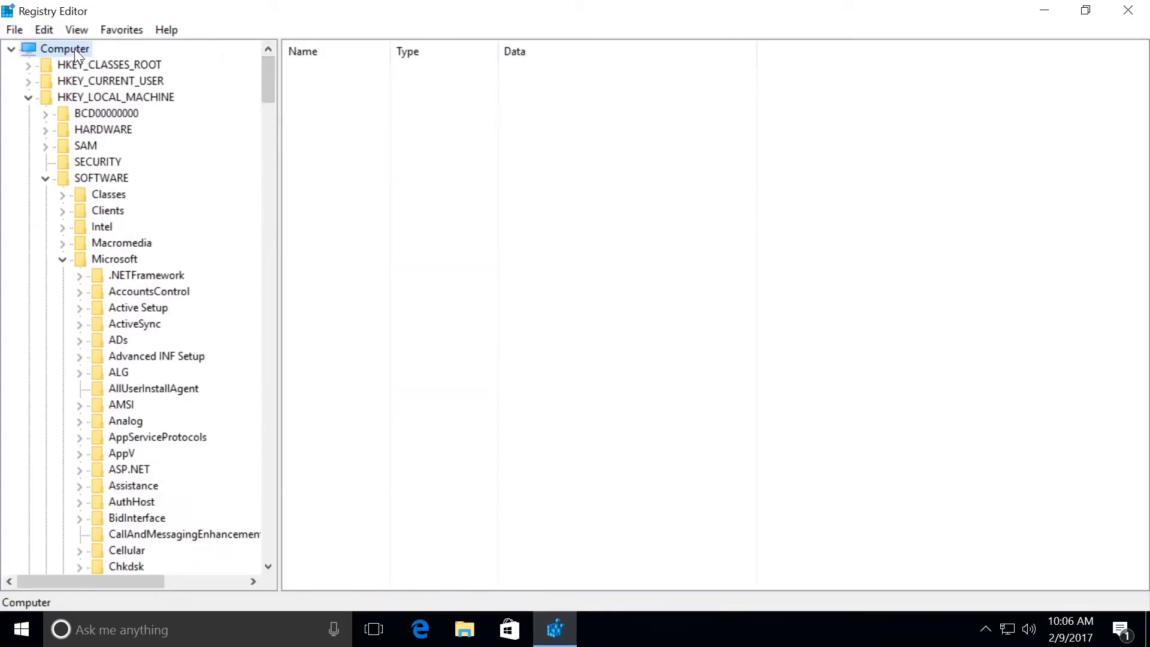
{"action": "left_click", "coordinate": [46, 31]}
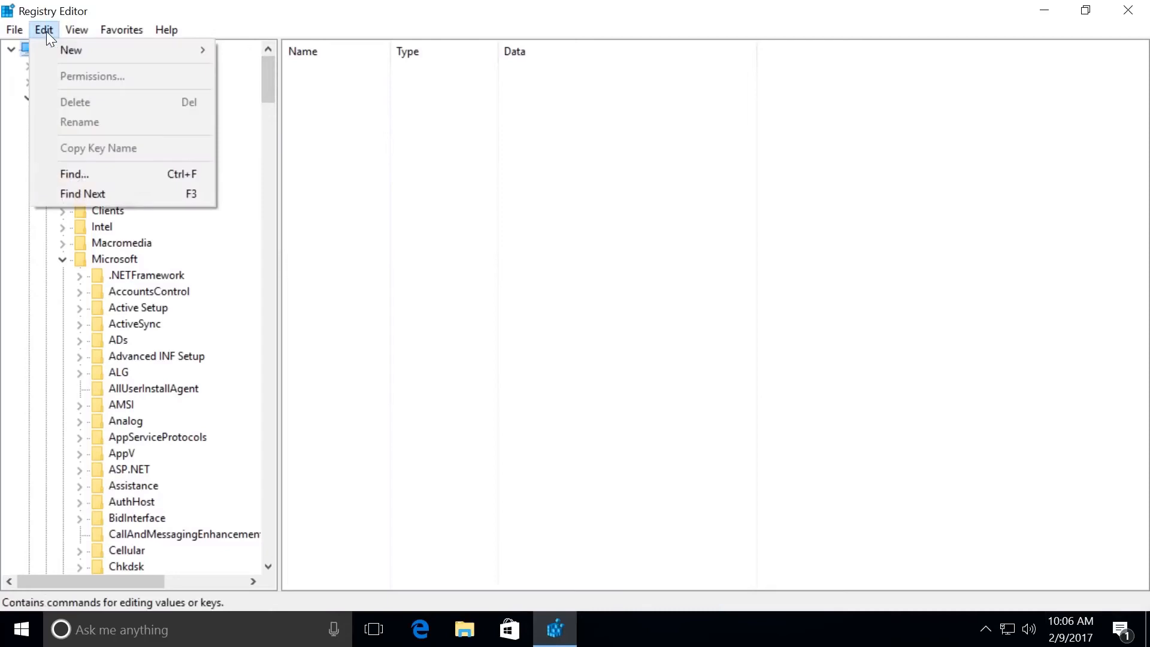
{"action": "left_click", "coordinate": [88, 169]}
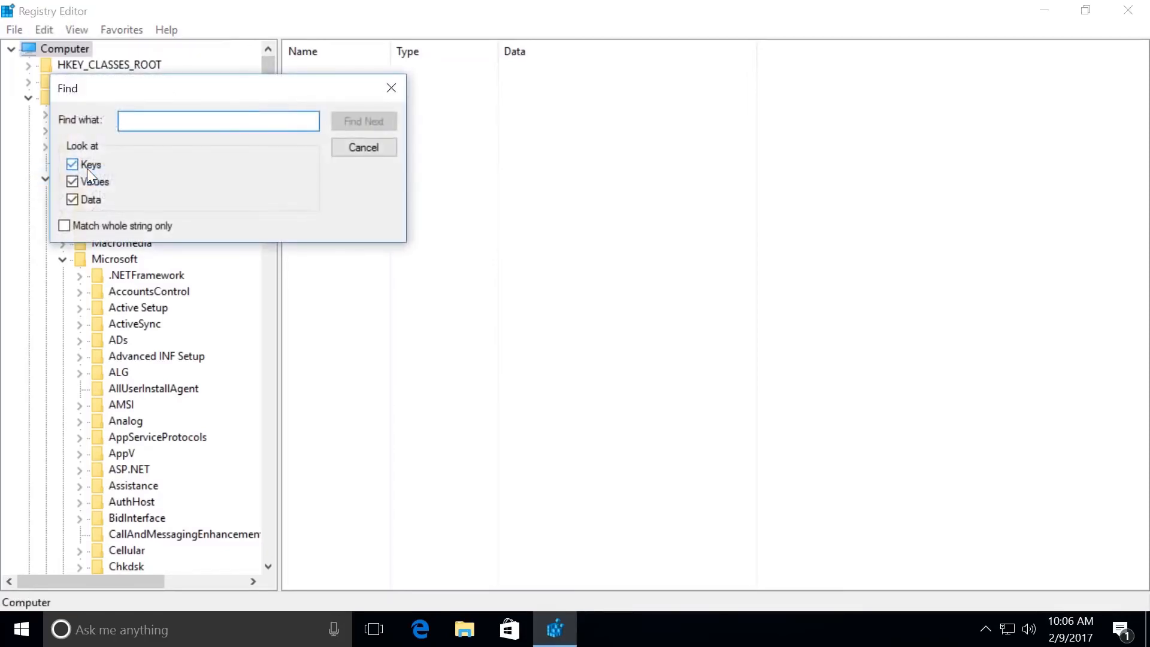
{"action": "type", "text": "C:\\"}
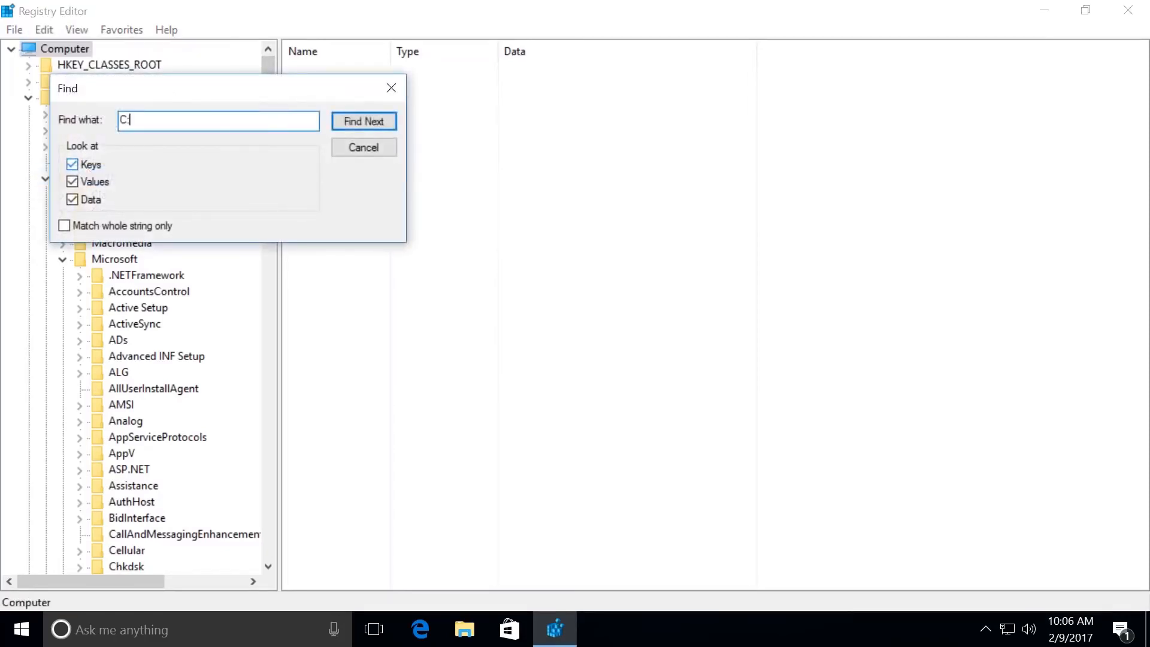
{"action": "type", "text": "Users\\Maxim"}
{"action": "left_click", "coordinate": [355, 121]}
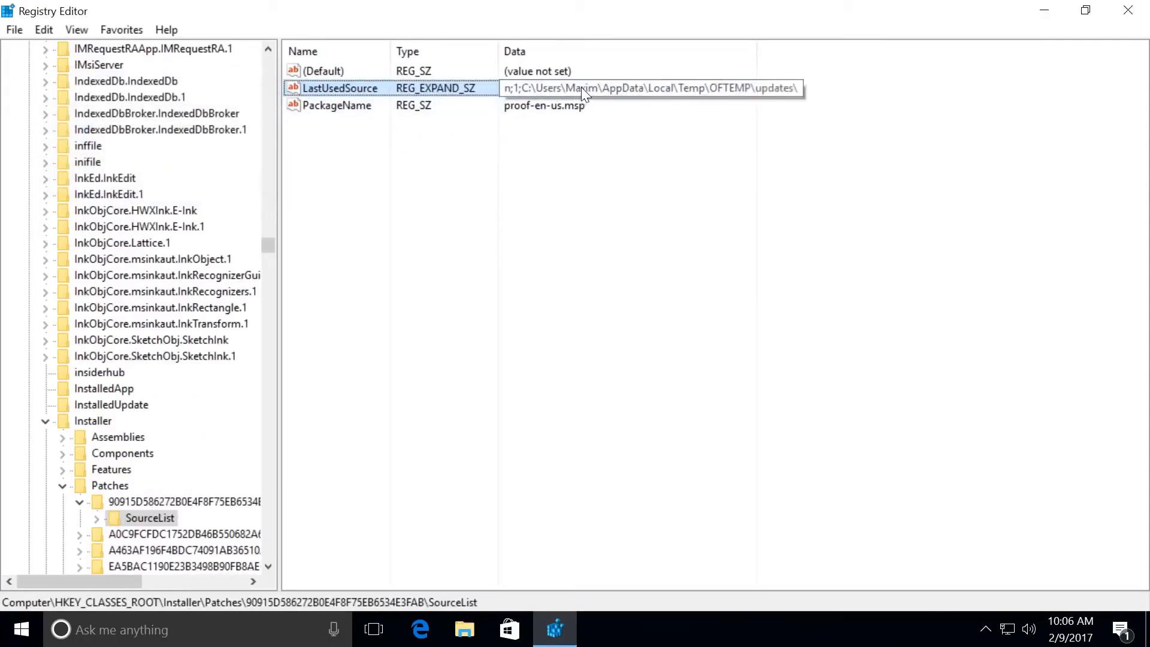
Step: Shorten the user folder name in the LastUsedSource value's path to match the renamed profile folder
{"action": "double_click", "coordinate": [563, 88]}
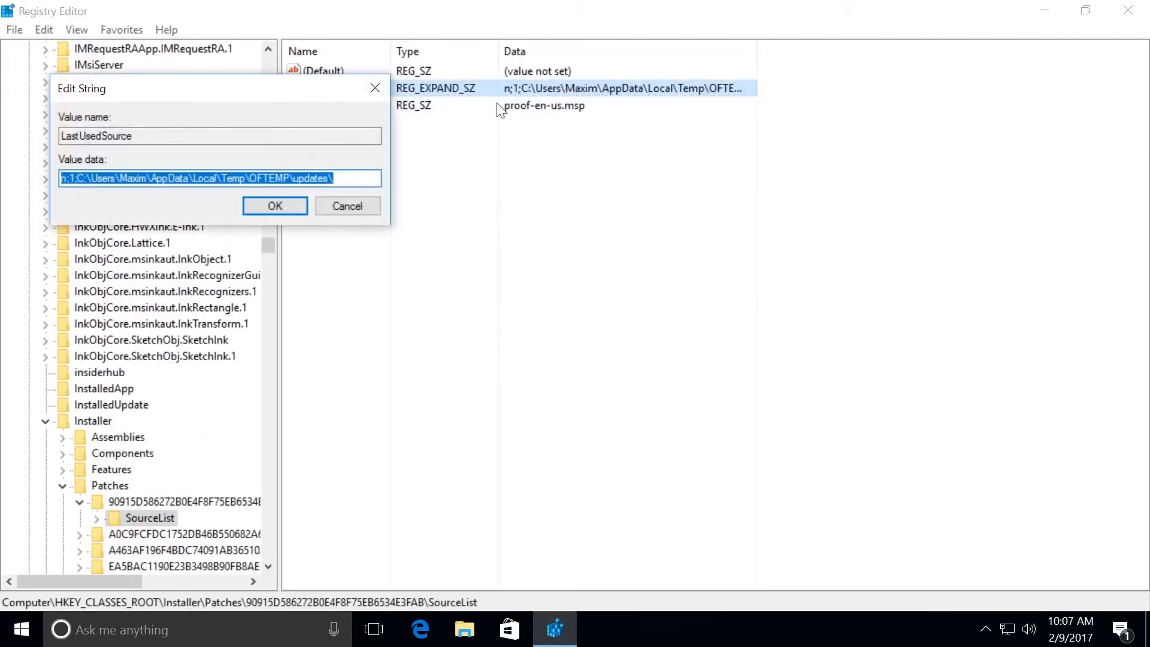
{"action": "left_click", "coordinate": [148, 177]}
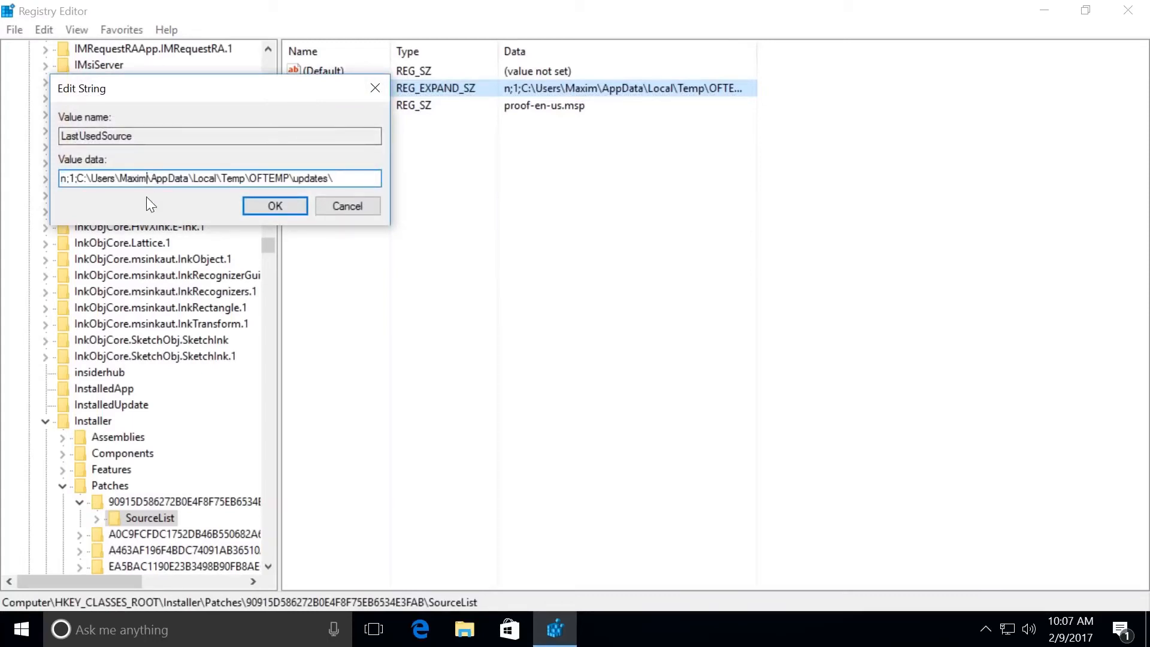
{"action": "key", "text": "BackSpace"}
{"action": "key", "text": "BackSpace"}
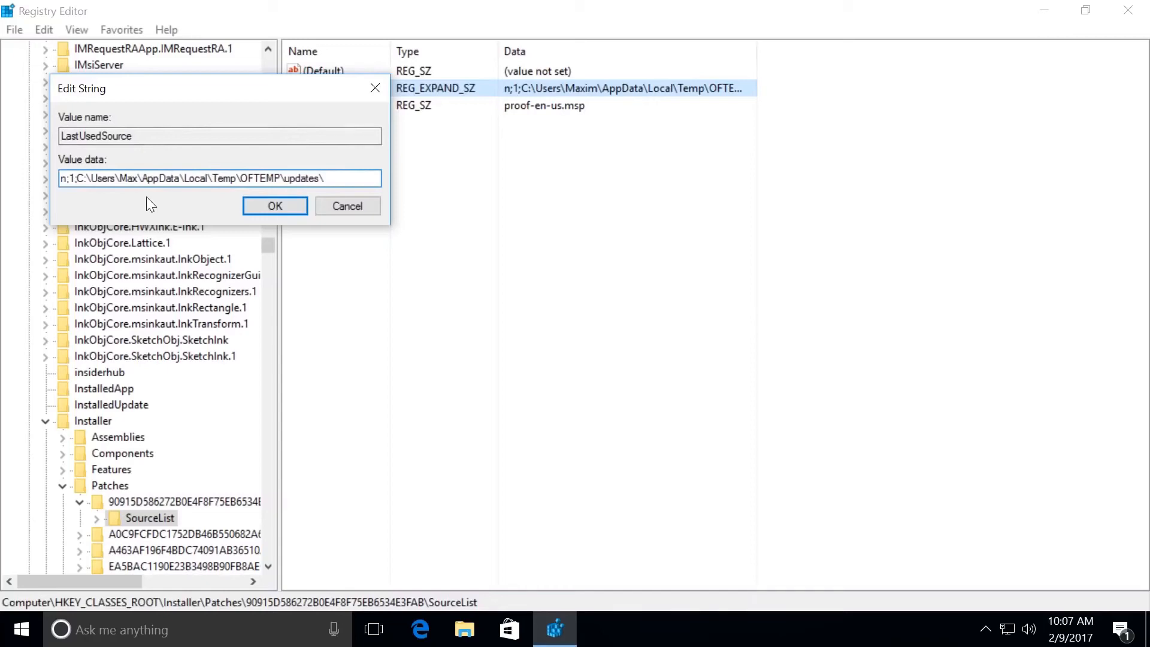
{"action": "left_click", "coordinate": [261, 206]}
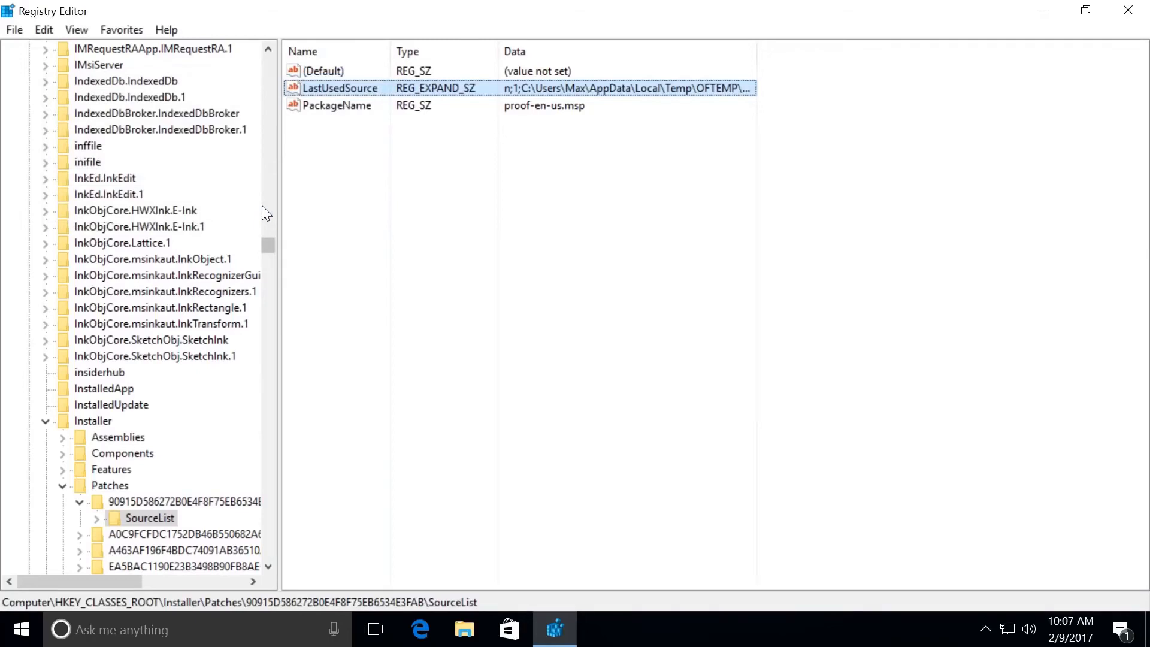
Step: Continue searching for the old profile path through the rest of the registry, and close Registry Editor
{"action": "left_click", "coordinate": [48, 30]}
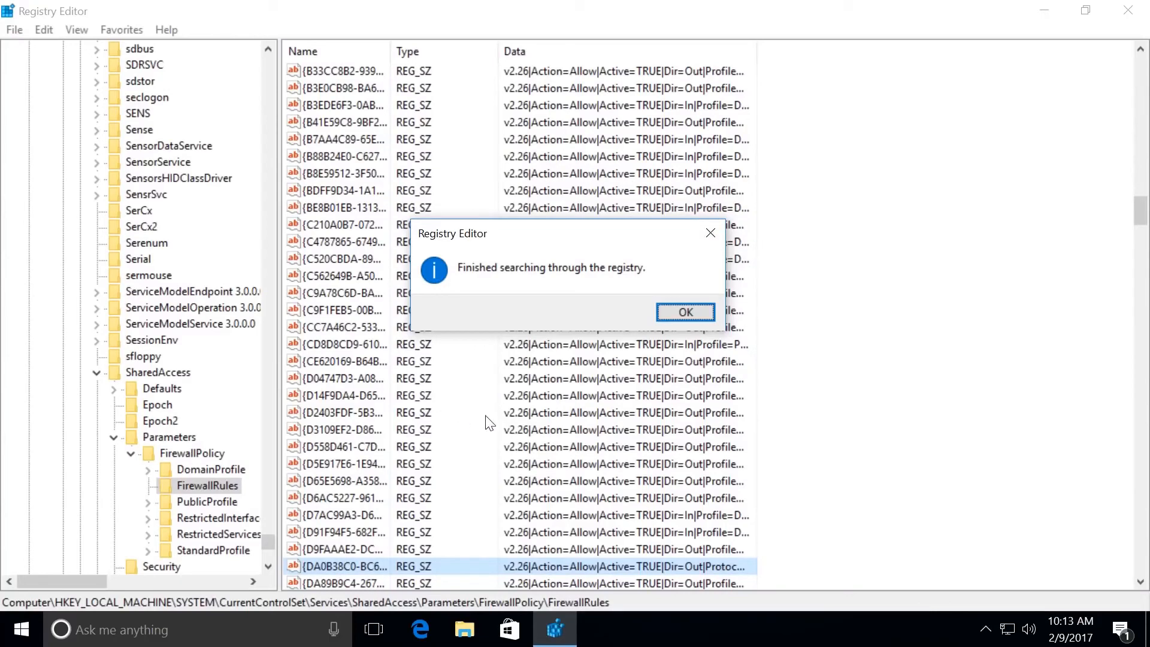
{"action": "left_click", "coordinate": [685, 312]}
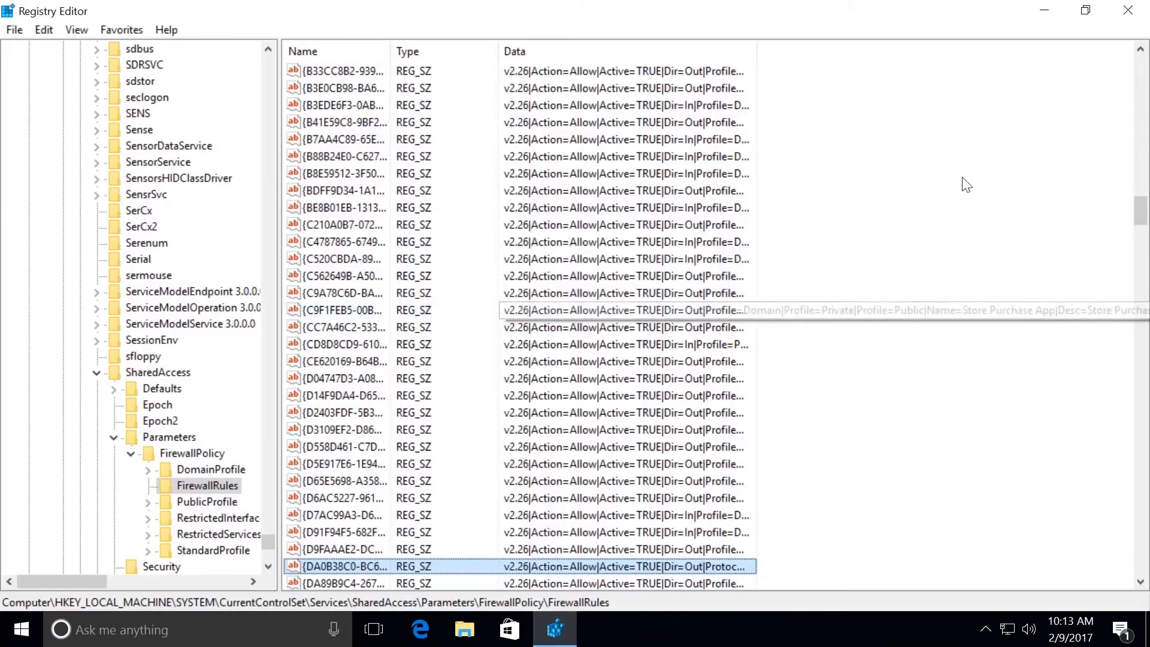
{"action": "left_click", "coordinate": [1129, 16]}
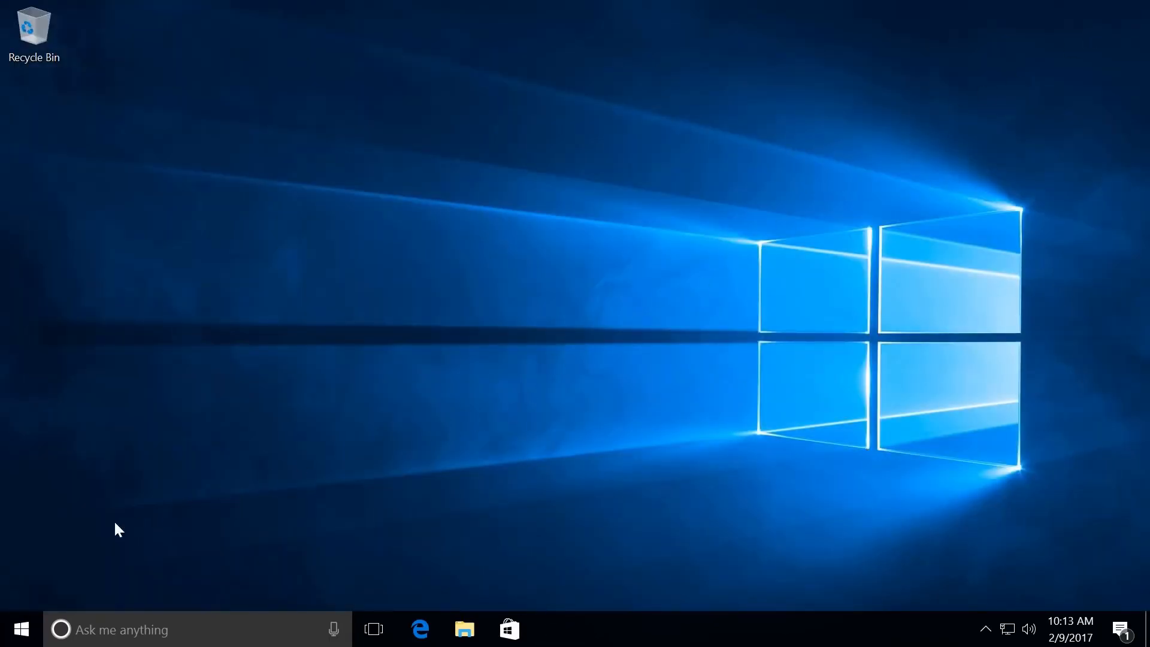
Step: Sign out of the Administrator account and select the renamed personal account on the sign-in screen
{"action": "left_click", "coordinate": [26, 631]}
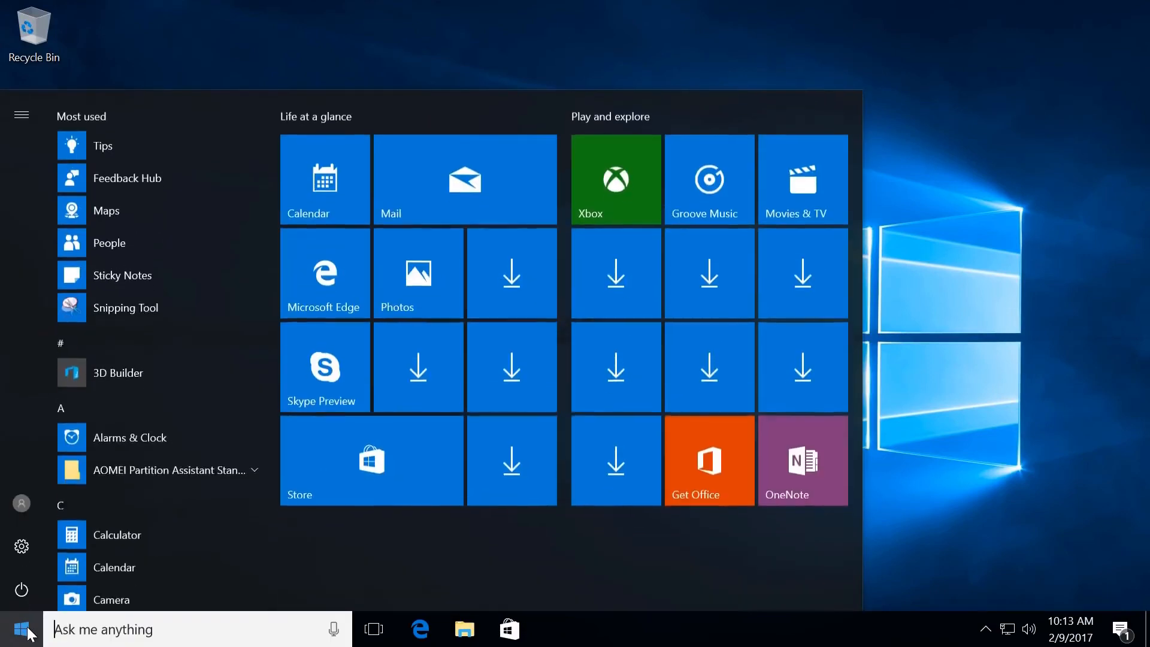
{"action": "left_click", "coordinate": [23, 507]}
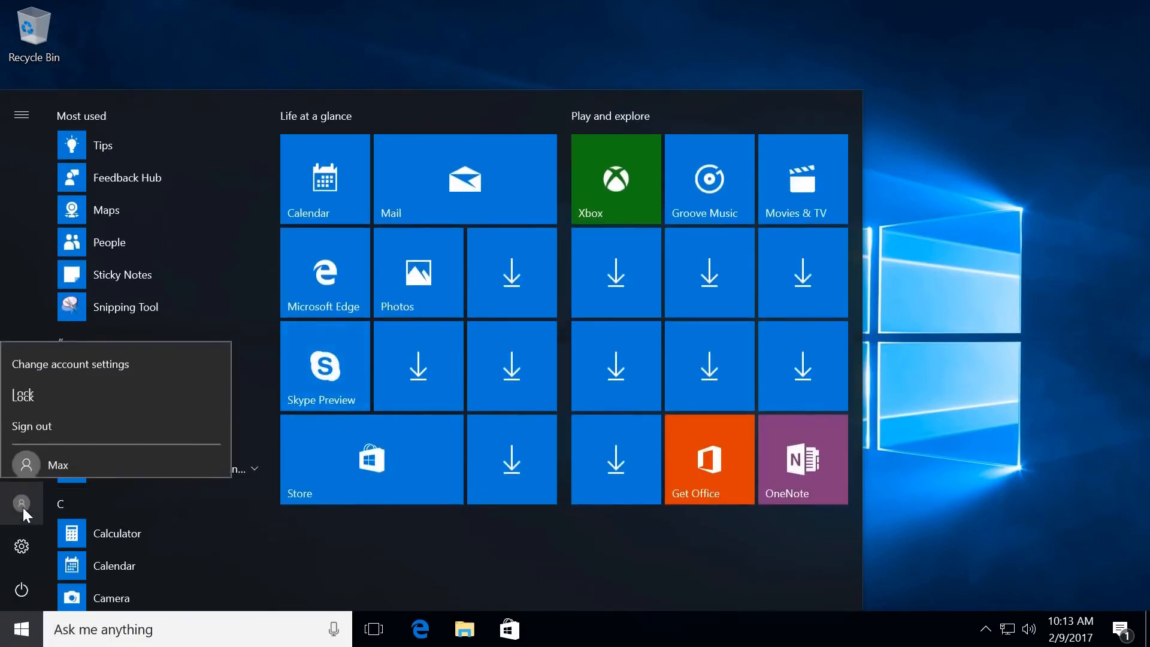
{"action": "left_click", "coordinate": [44, 420]}
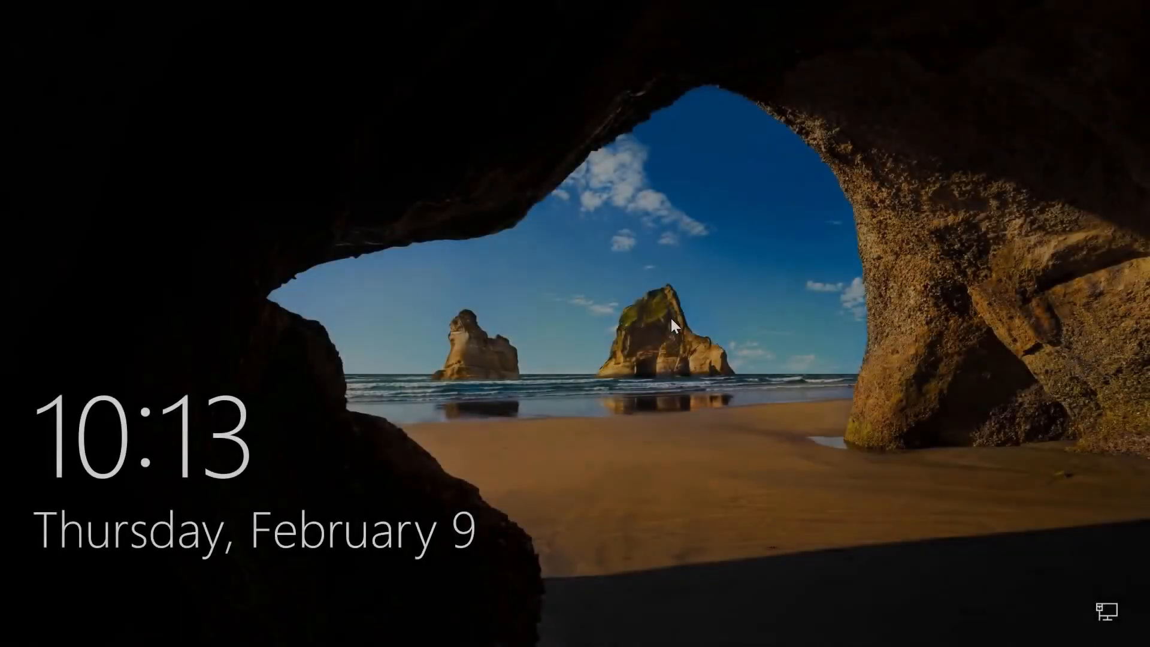
{"action": "left_click", "coordinate": [670, 316]}
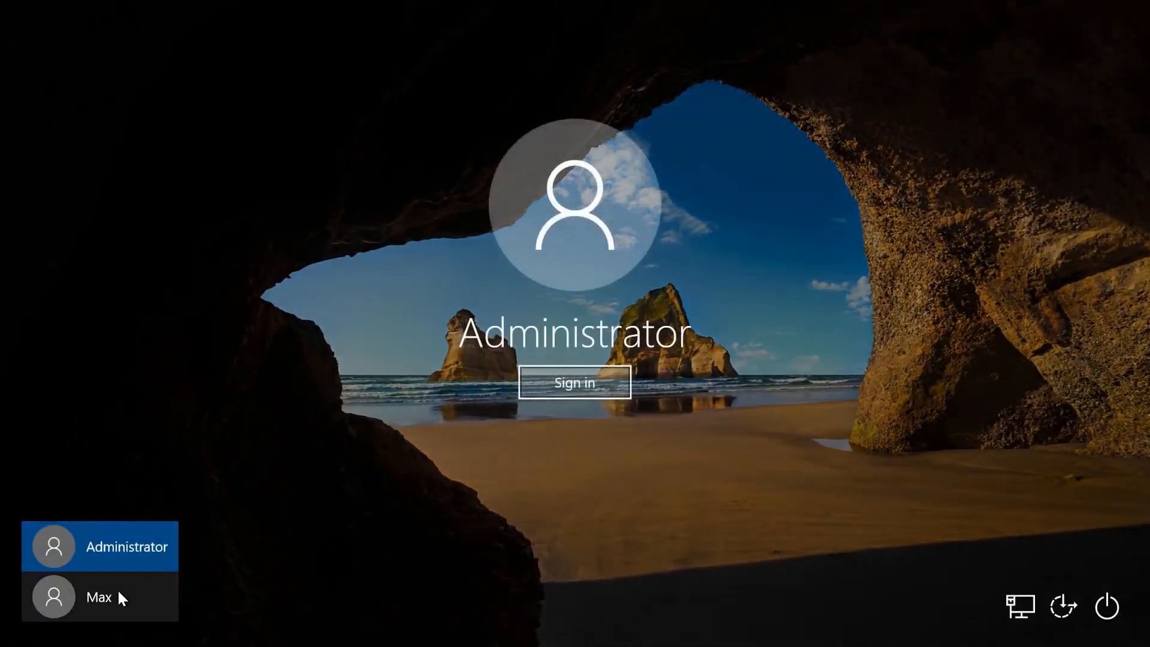
{"action": "left_click", "coordinate": [119, 593]}
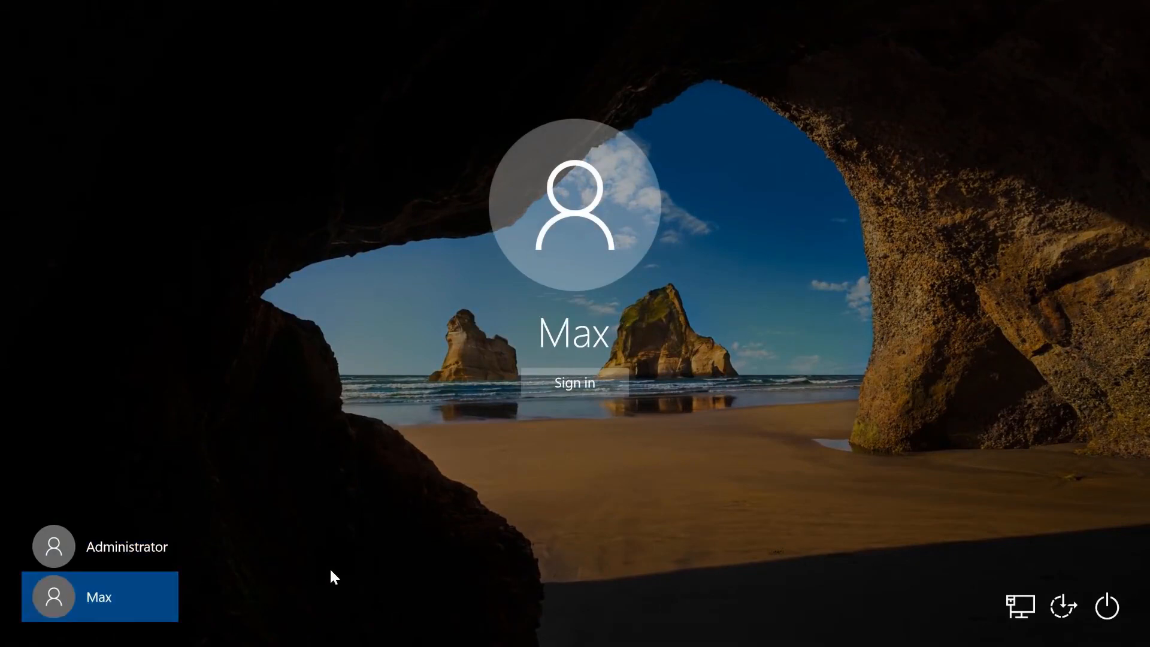
Step: Sign in to the renamed account and disable the built-in Administrator account with net user Administrator /active:no in an elevated Command Prompt
{"action": "left_click", "coordinate": [552, 387]}
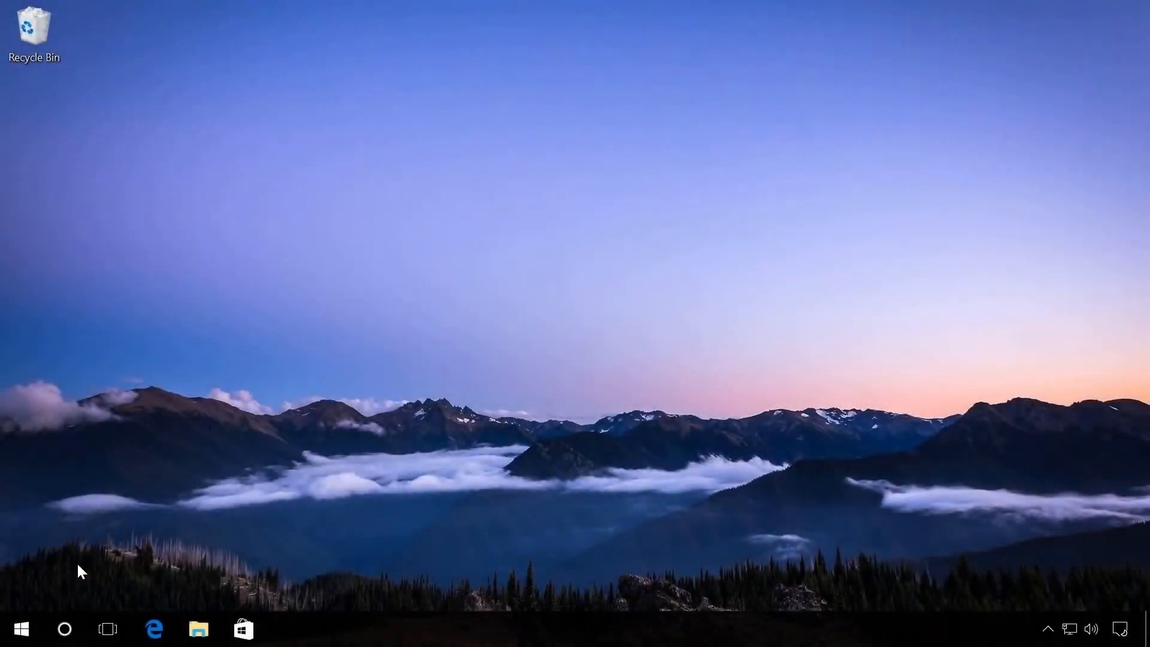
{"action": "right_click", "coordinate": [21, 629]}
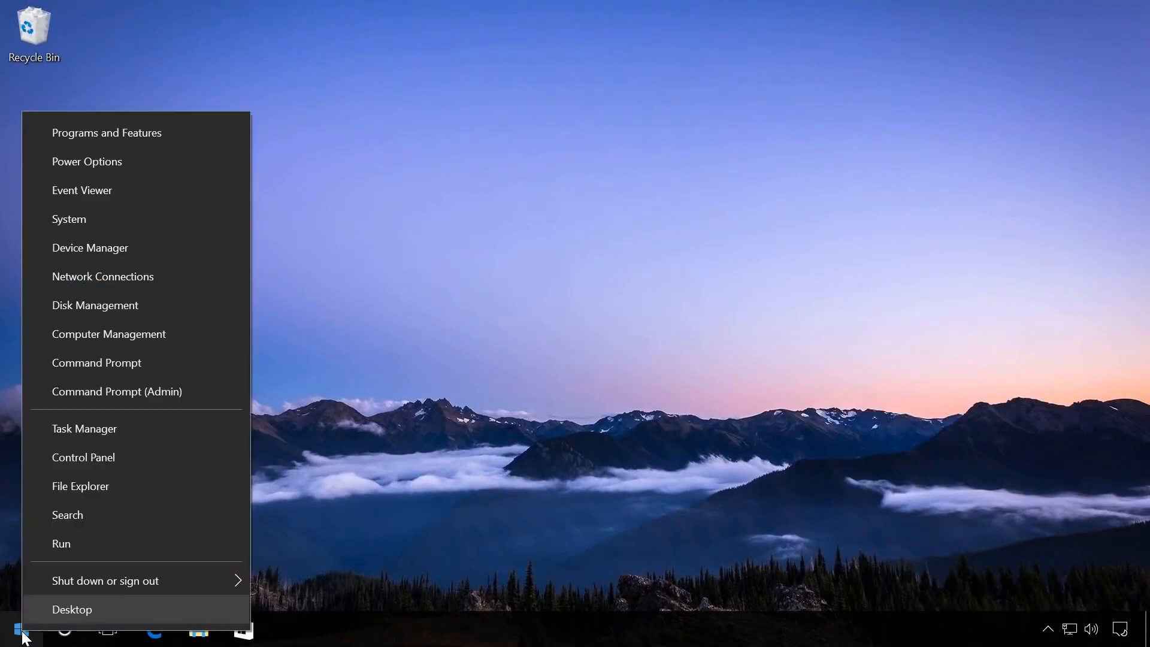
{"action": "left_click", "coordinate": [138, 394]}
{"action": "key", "text": "ctrl+v"}
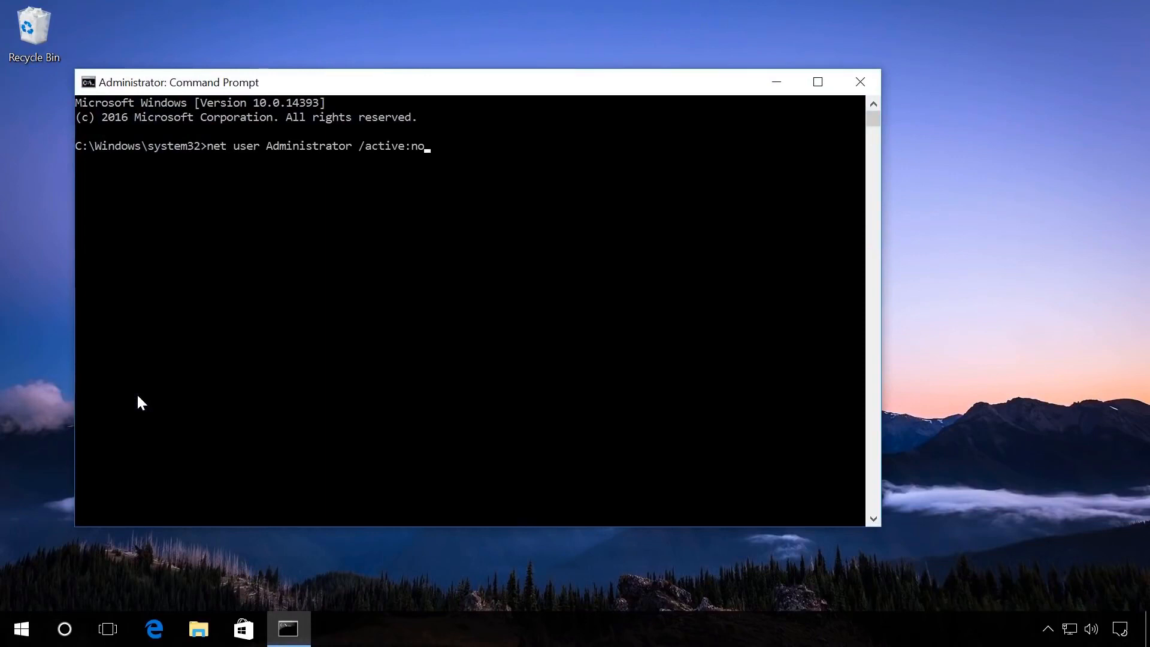
{"action": "key", "text": "Return"}
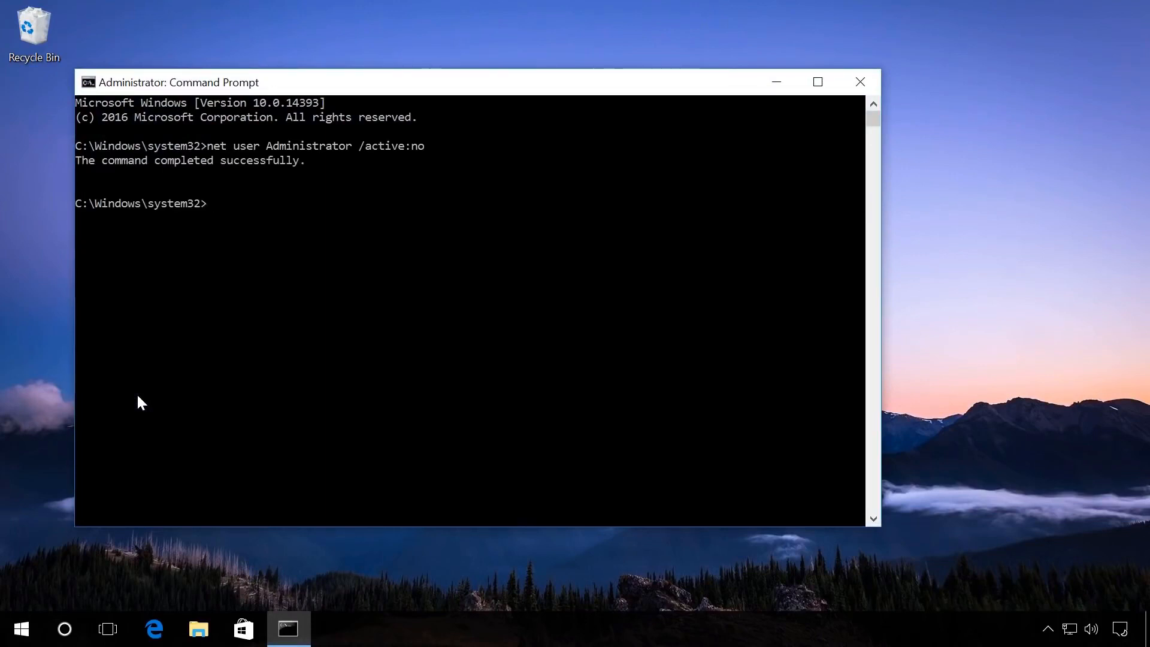
{"action": "left_click", "coordinate": [855, 87]}
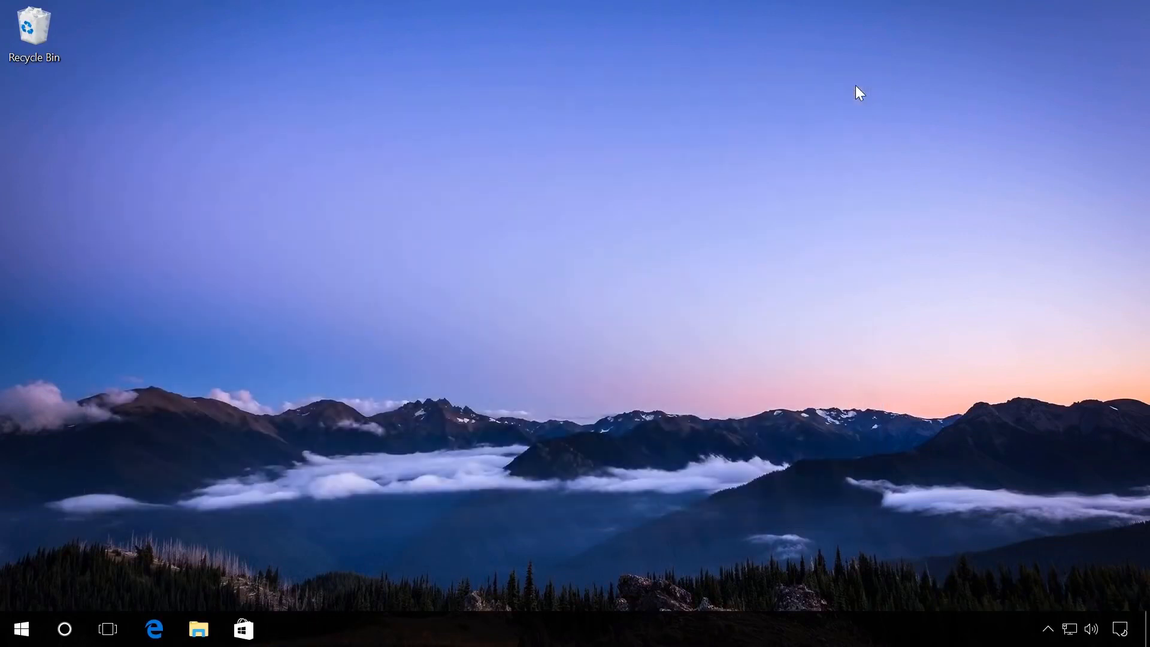
Step: Open the Users folder on Local Disk (C:) in File Explorer and check the renamed profile folder
{"action": "left_click", "coordinate": [199, 630]}
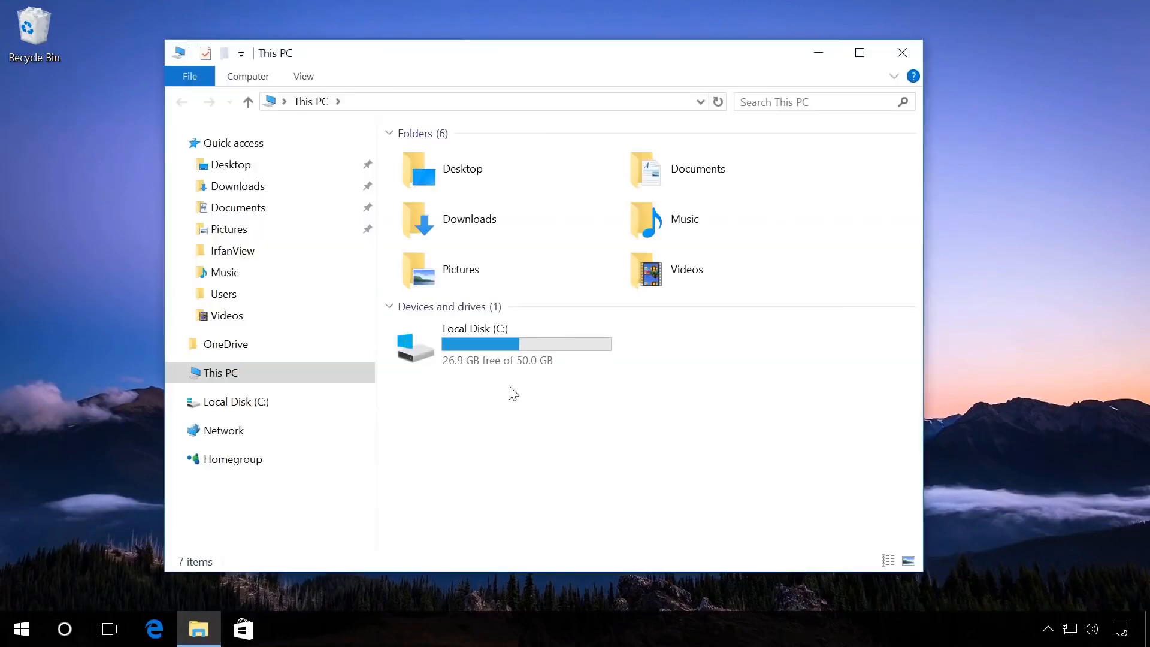
{"action": "left_click", "coordinate": [506, 353]}
{"action": "double_click", "coordinate": [506, 355]}
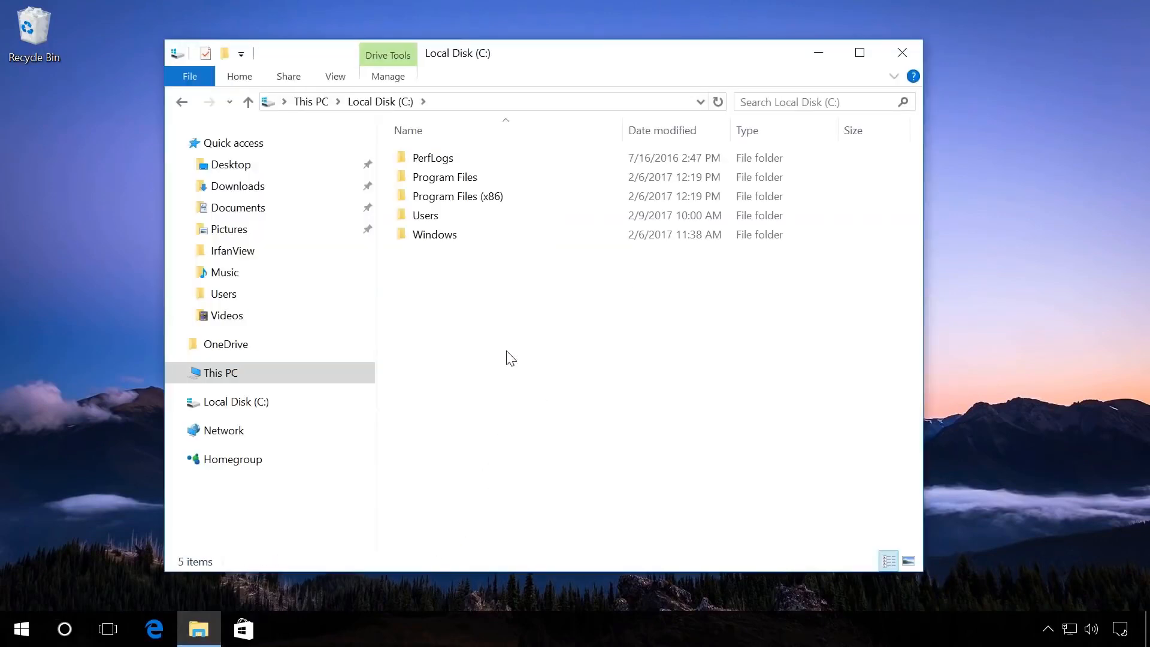
{"action": "double_click", "coordinate": [437, 219]}
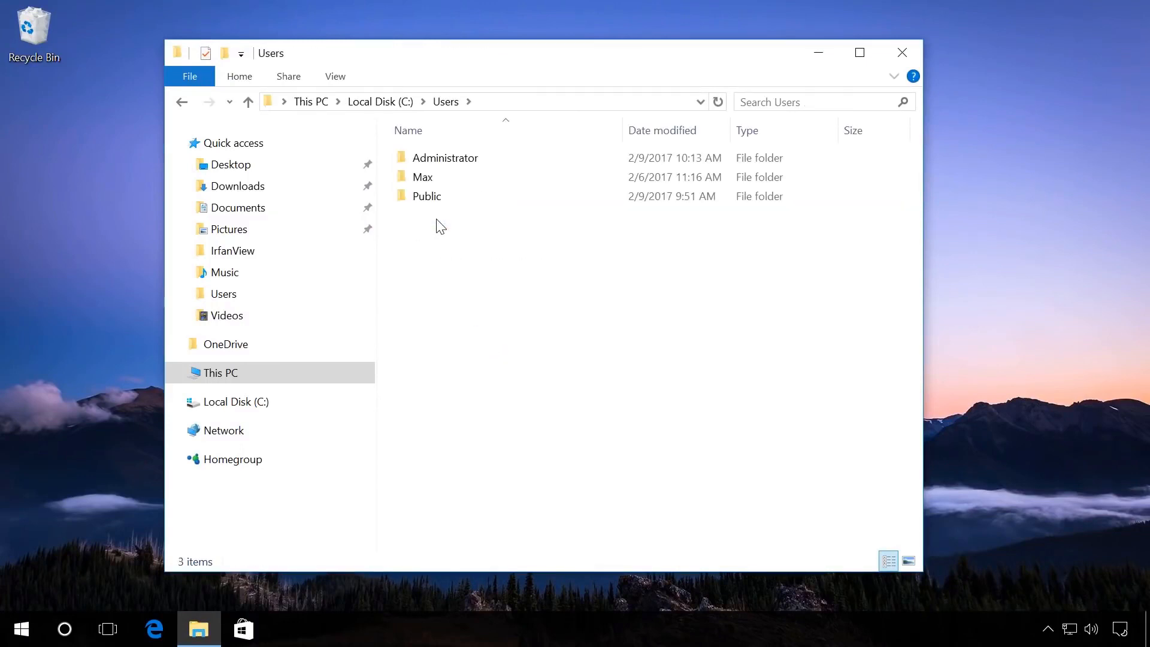
{"action": "mouse_move", "coordinate": [424, 181]}
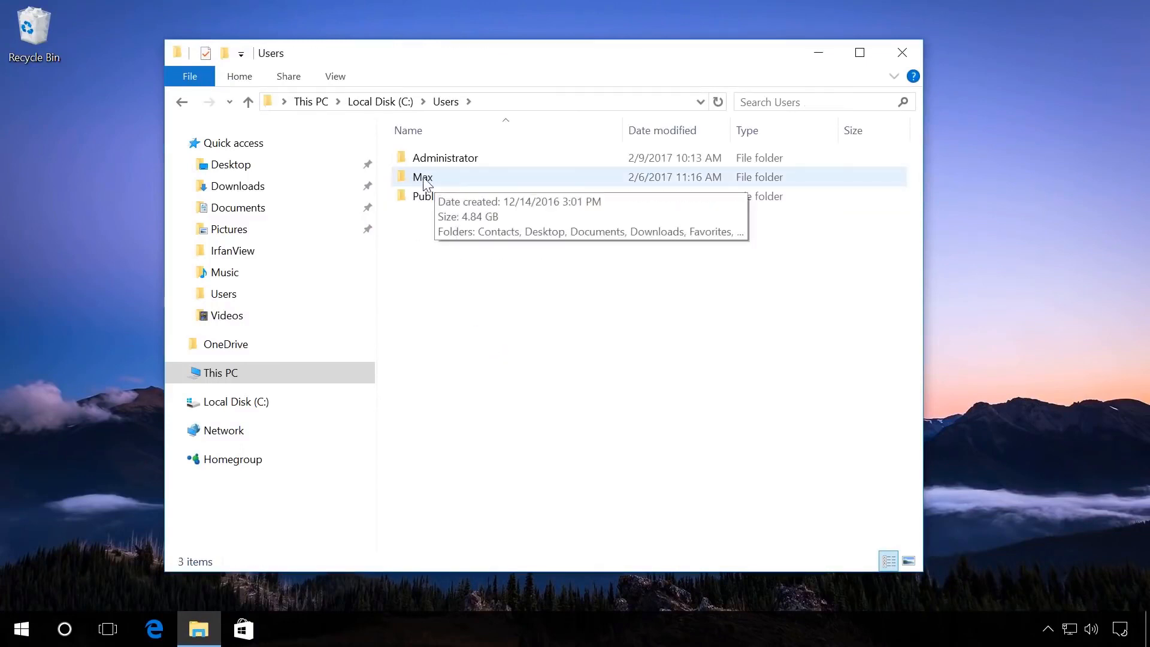